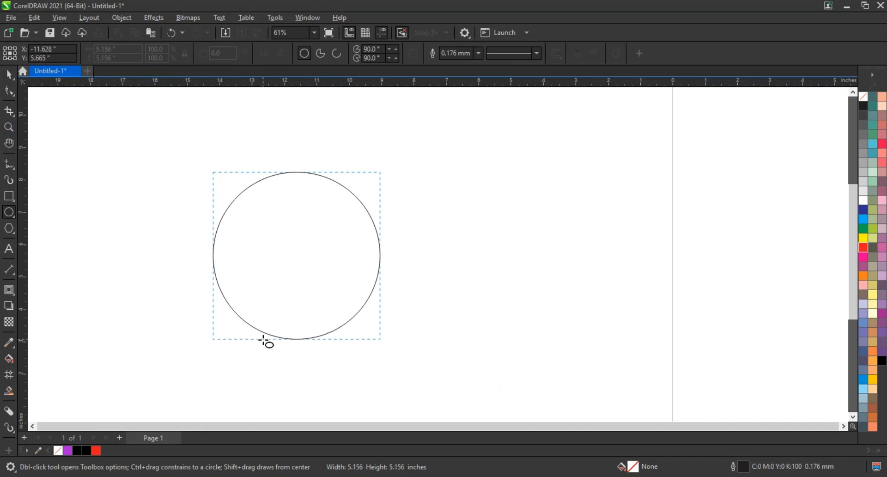
Give the circle a 1.5 mm outline and make two copies to its right.
{"action": "left_click", "coordinate": [12, 77]}
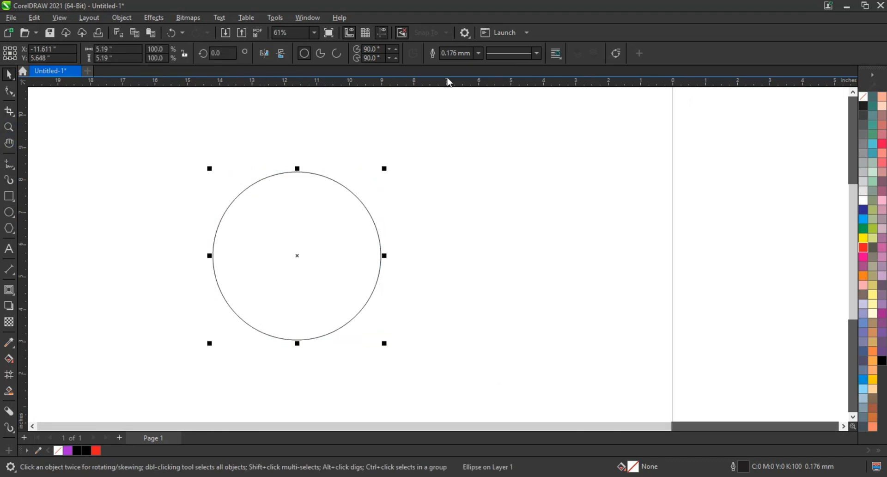
{"action": "left_click", "coordinate": [479, 53]}
{"action": "left_click", "coordinate": [462, 131]}
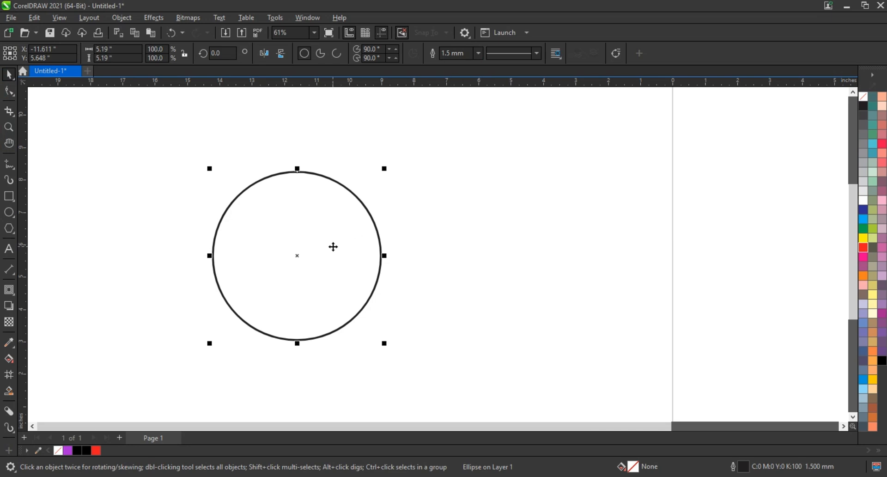
{"action": "left_click_drag", "start_coordinate": [333, 246], "coordinate": [389, 247]}
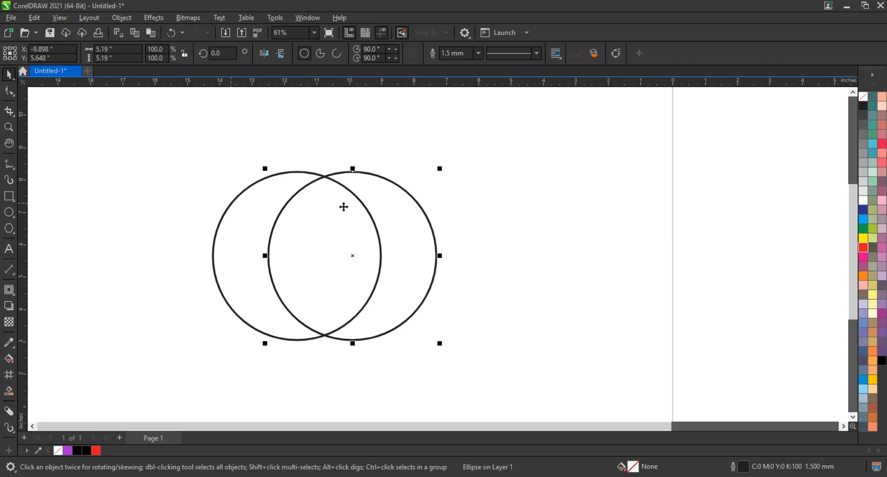
{"action": "left_click_drag", "start_coordinate": [343, 207], "coordinate": [557, 230]}
Move the spare circle below the overlapping pair and select all three circles.
{"action": "left_click", "coordinate": [279, 211]}
{"action": "left_click", "coordinate": [307, 218]}
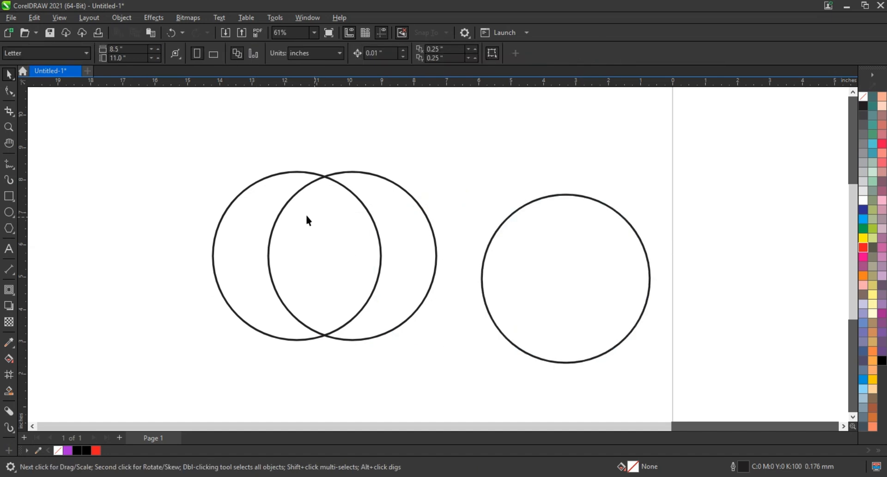
{"action": "left_click", "coordinate": [261, 217]}
{"action": "left_click", "coordinate": [397, 219], "text": "shift"}
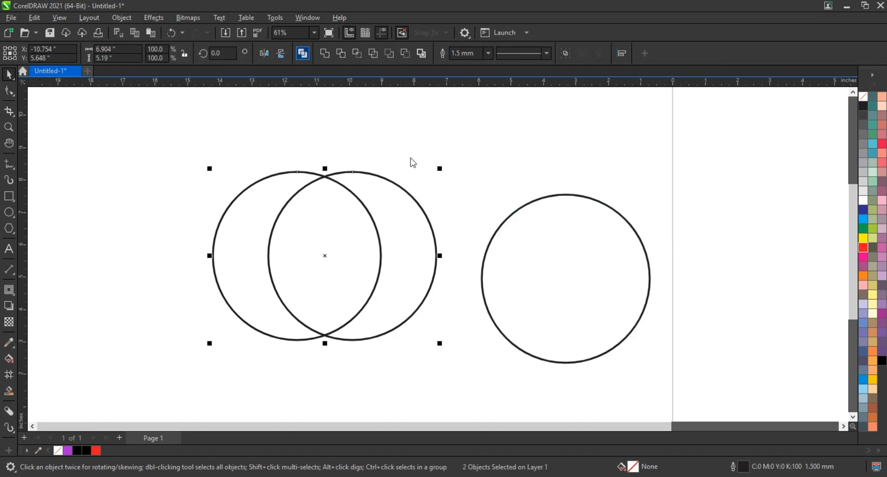
{"action": "left_click_drag", "start_coordinate": [506, 237], "coordinate": [270, 287]}
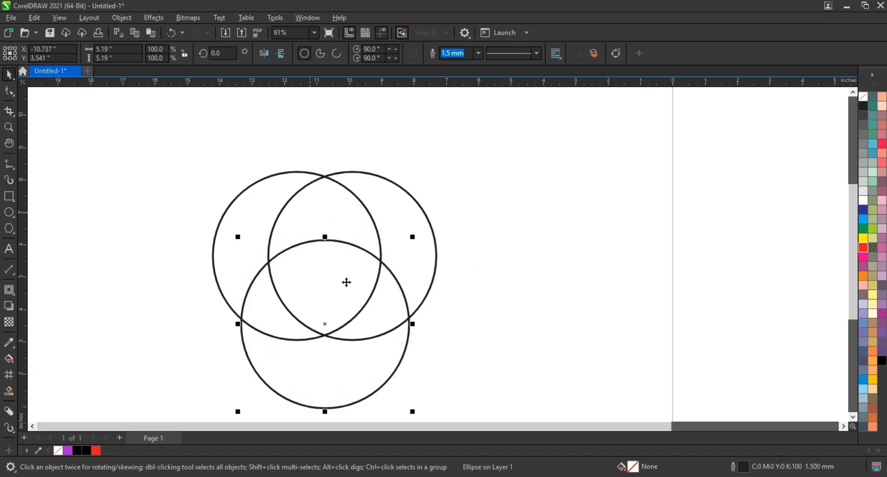
{"action": "left_click", "coordinate": [612, 269]}
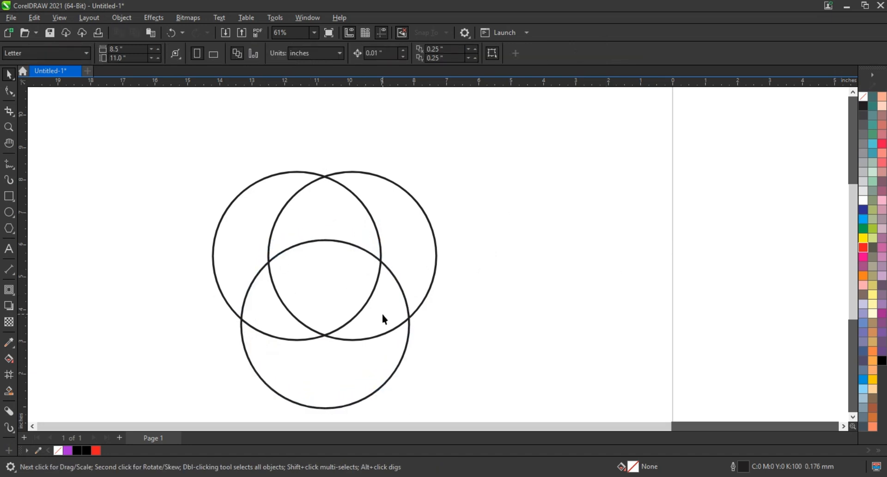
{"action": "left_click_drag", "start_coordinate": [382, 315], "coordinate": [383, 317]}
{"action": "left_click", "coordinate": [426, 268], "text": "shift"}
Centre the bottom circle under the pair and Smart Fill their shared central region.
{"action": "key", "text": "c"}
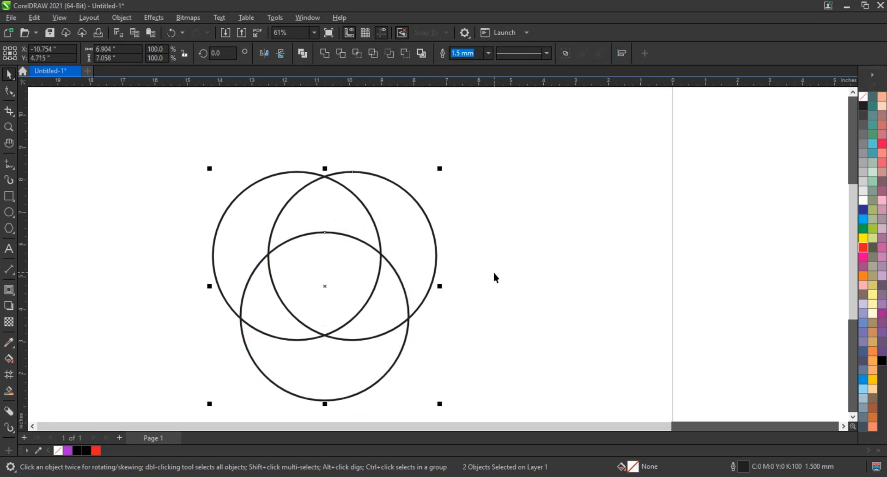
{"action": "left_click", "coordinate": [494, 276]}
{"action": "left_click", "coordinate": [9, 390]}
{"action": "left_click", "coordinate": [307, 280]}
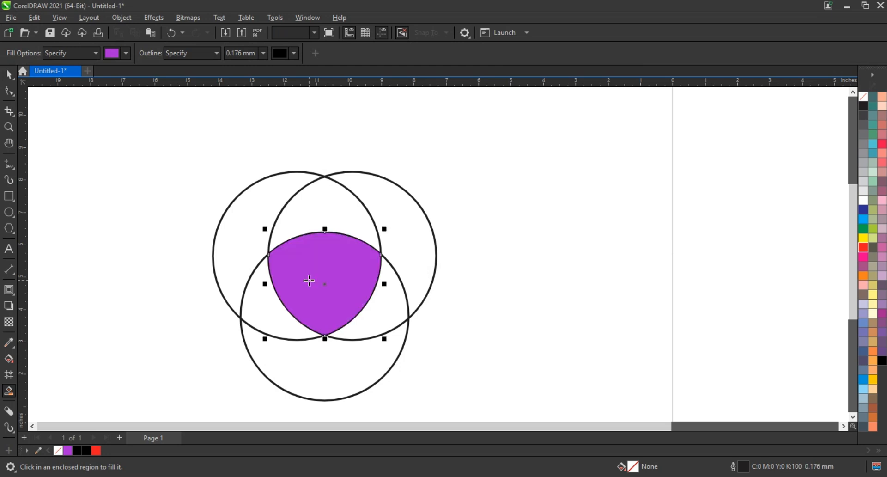
Delete the three circles and remove the purple fill from the remaining shield shape.
{"action": "left_click", "coordinate": [9, 74]}
{"action": "left_click", "coordinate": [364, 224]}
{"action": "left_click", "coordinate": [379, 236]}
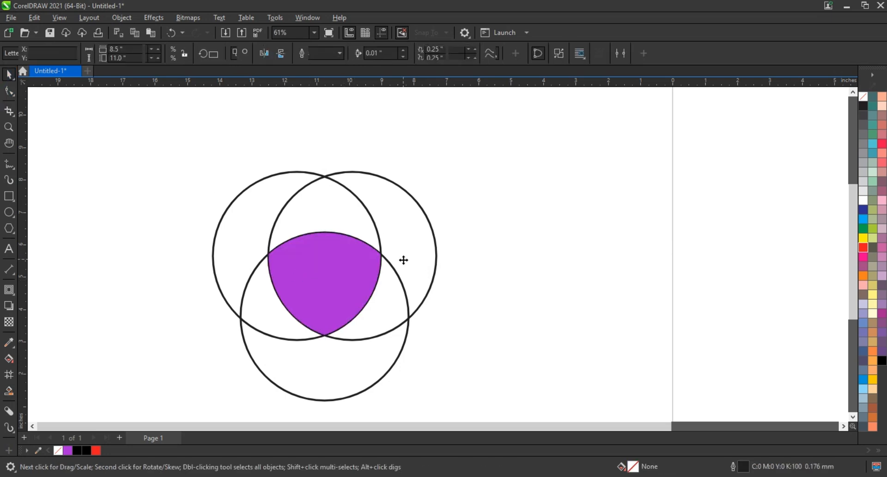
{"action": "key", "text": "Delete"}
{"action": "left_click", "coordinate": [435, 268]}
{"action": "key", "text": "Delete"}
{"action": "left_click", "coordinate": [396, 275]}
{"action": "key", "text": "Delete"}
{"action": "left_click", "coordinate": [361, 274]}
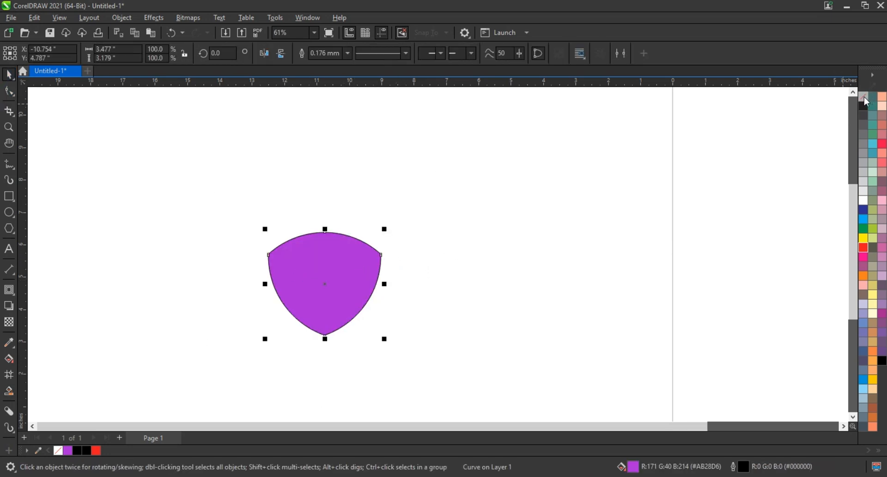
{"action": "left_click", "coordinate": [864, 96]}
Enlarge the shield and stretch it taller to about 4.714 × 4.926 inches.
{"action": "left_click_drag", "start_coordinate": [438, 201], "coordinate": [438, 200]}
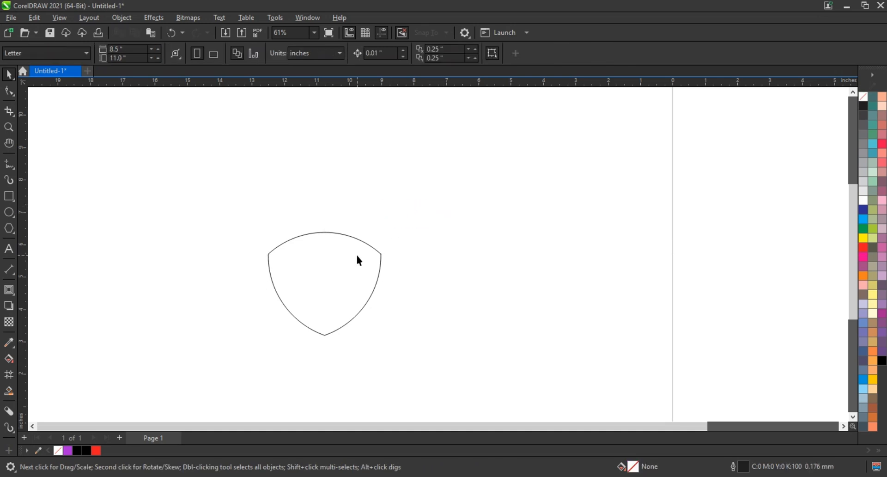
{"action": "left_click", "coordinate": [356, 253]}
{"action": "left_click_drag", "start_coordinate": [386, 230], "coordinate": [411, 212]}
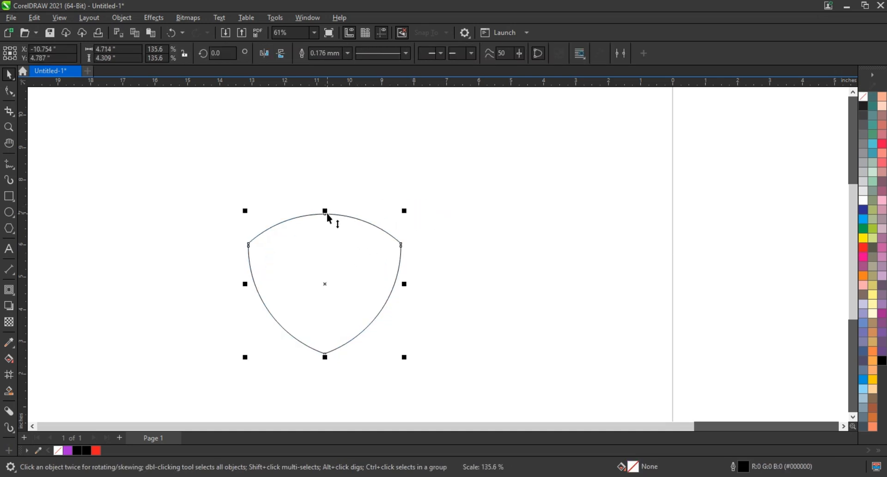
{"action": "left_click_drag", "start_coordinate": [326, 211], "coordinate": [324, 192]}
{"action": "left_click", "coordinate": [525, 233]}
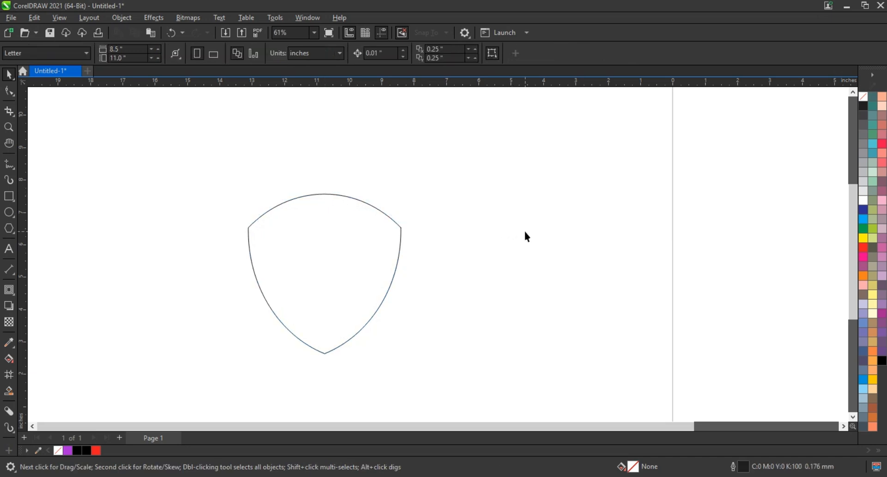
{"action": "left_click", "coordinate": [373, 274]}
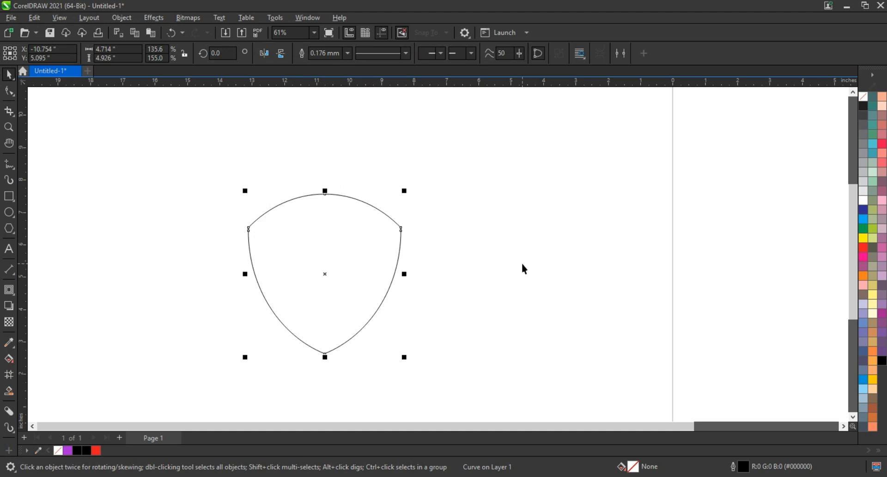
Create an inside contour of the shield and break it apart into a separate curve.
{"action": "left_click", "coordinate": [9, 290]}
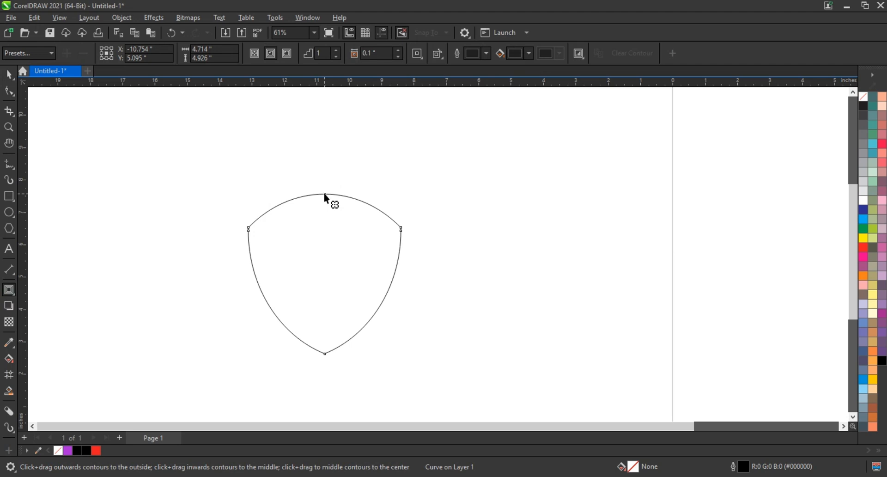
{"action": "mouse_move", "coordinate": [324, 196]}
{"action": "left_mouse_down"}
{"action": "mouse_move", "coordinate": [325, 208]}
{"action": "mouse_move", "coordinate": [335, 205]}
{"action": "left_mouse_up"}
{"action": "left_click", "coordinate": [9, 79]}
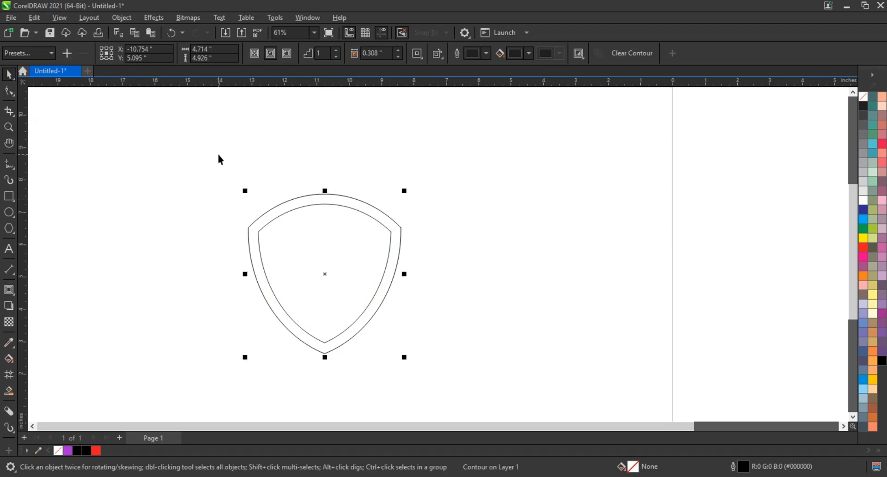
{"action": "left_click", "coordinate": [144, 17]}
{"action": "mouse_move", "coordinate": [129, 18]}
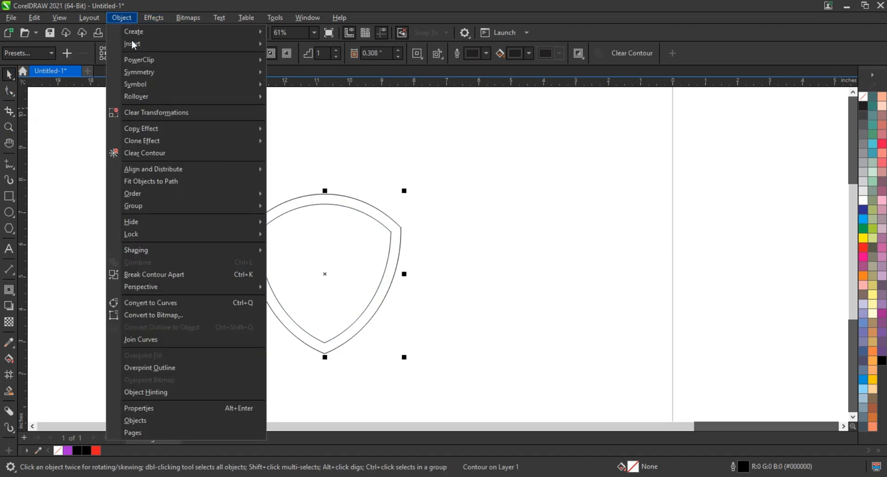
{"action": "left_click", "coordinate": [153, 273]}
Lower the inner shield's top to 91.6% height and zoom in on the shield.
{"action": "left_click", "coordinate": [326, 203]}
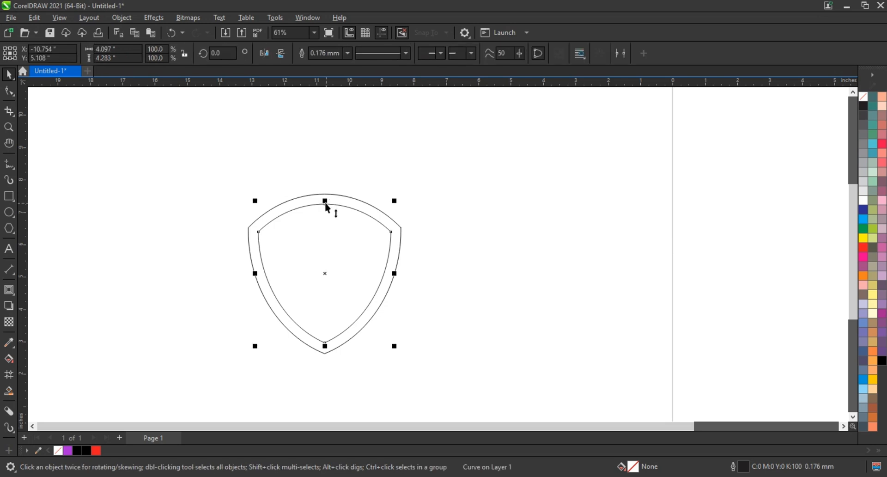
{"action": "left_click_drag", "start_coordinate": [326, 200], "coordinate": [323, 211]}
{"action": "left_click", "coordinate": [380, 219], "text": "shift"}
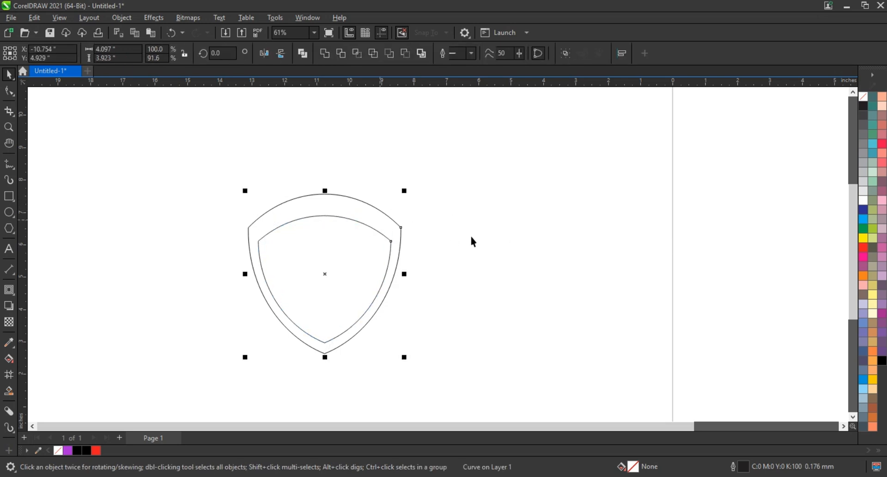
{"action": "left_click", "coordinate": [329, 216]}
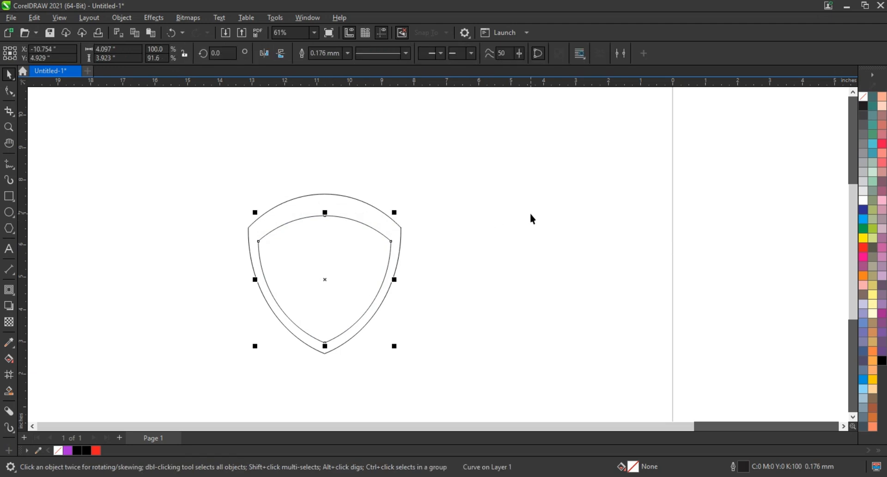
{"action": "key", "text": "h"}
{"action": "key", "text": "z"}
{"action": "left_click_drag", "start_coordinate": [202, 176], "coordinate": [488, 359]}
{"action": "left_click", "coordinate": [8, 73]}
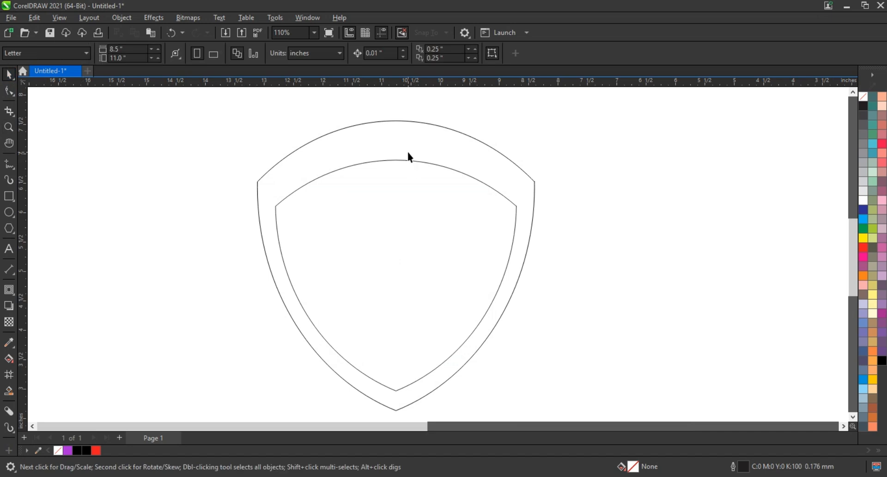
Fill the outer shield curve with dark blue.
{"action": "left_click", "coordinate": [410, 164]}
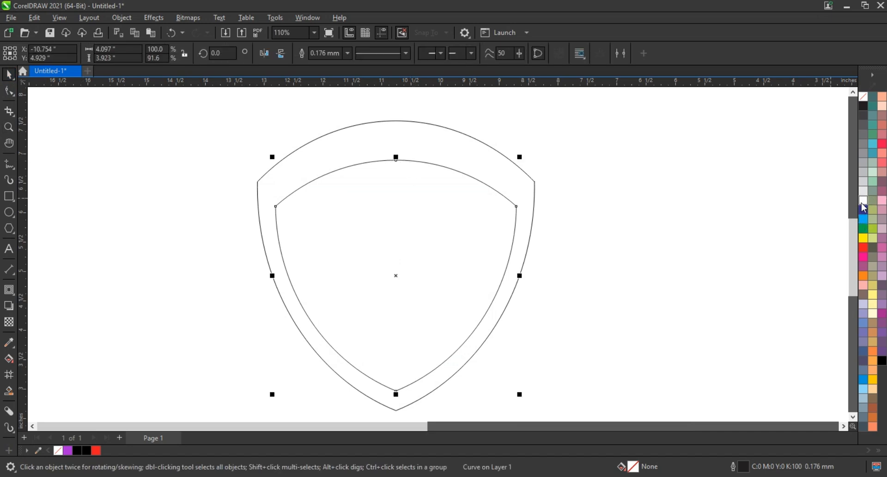
{"action": "left_click", "coordinate": [510, 176]}
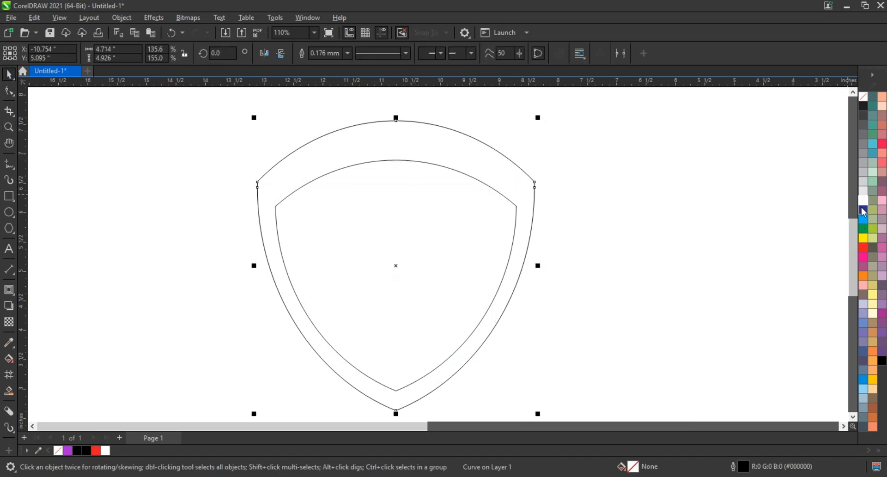
{"action": "left_click", "coordinate": [863, 210]}
{"action": "left_click", "coordinate": [696, 245]}
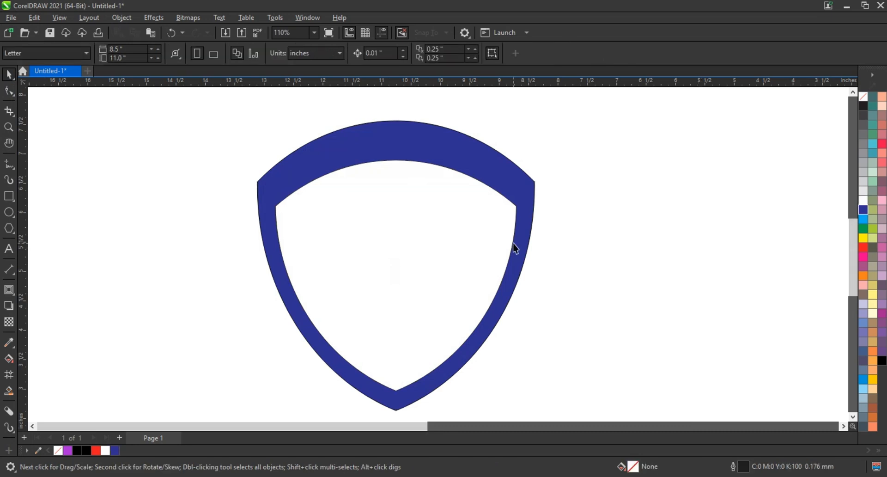
{"action": "left_click", "coordinate": [520, 195]}
Add a thin outside contour, break it apart, and colour it gray.
{"action": "left_click", "coordinate": [8, 290]}
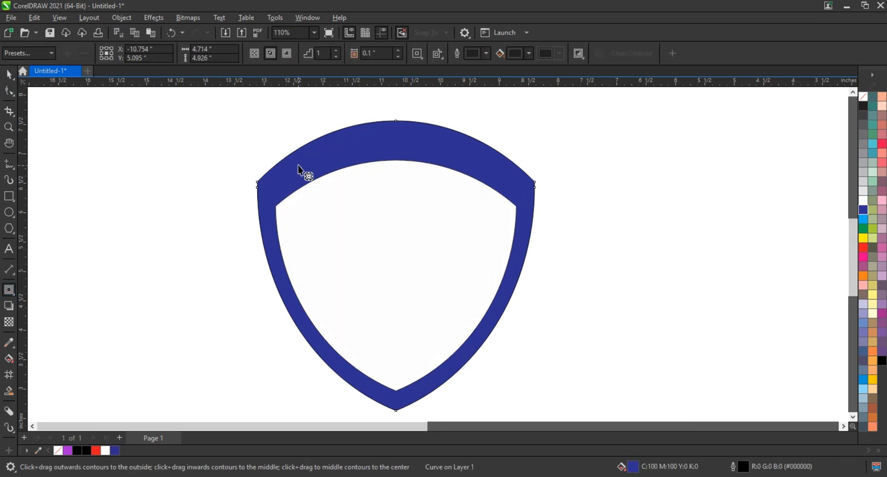
{"action": "left_click_drag", "start_coordinate": [267, 185], "coordinate": [252, 171]}
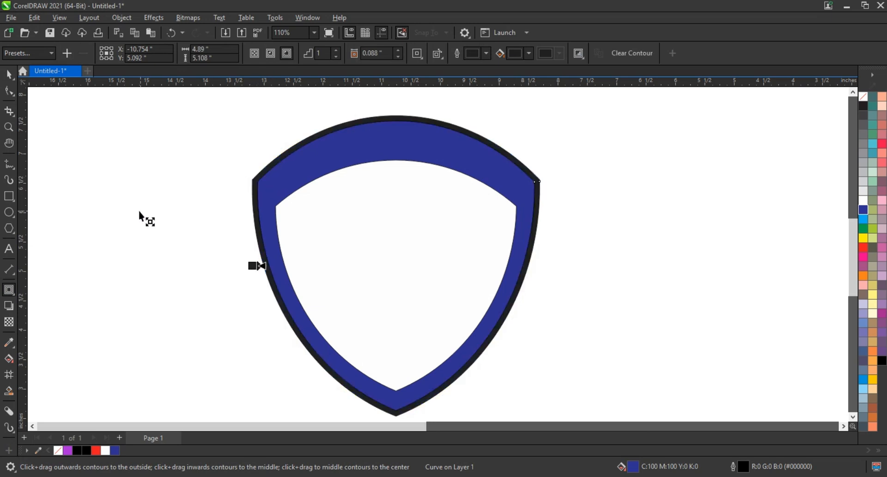
{"action": "left_click", "coordinate": [8, 74]}
{"action": "left_click", "coordinate": [122, 17]}
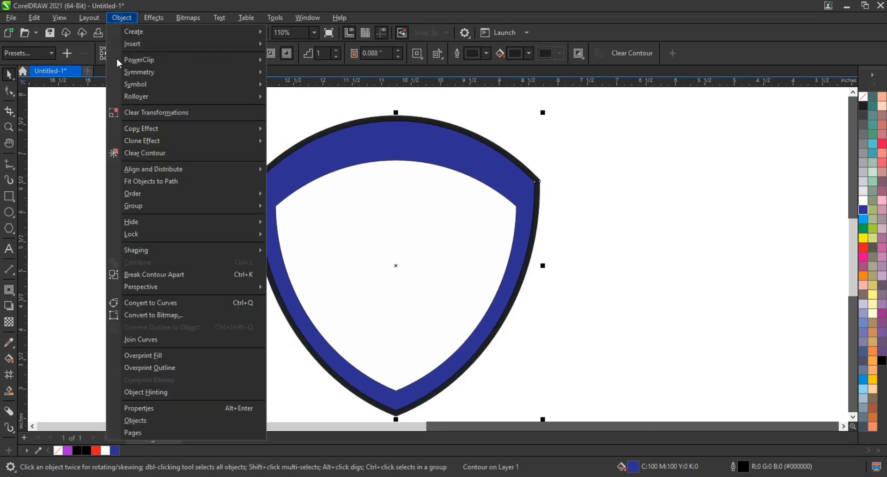
{"action": "left_click", "coordinate": [128, 275]}
{"action": "left_click", "coordinate": [525, 173]}
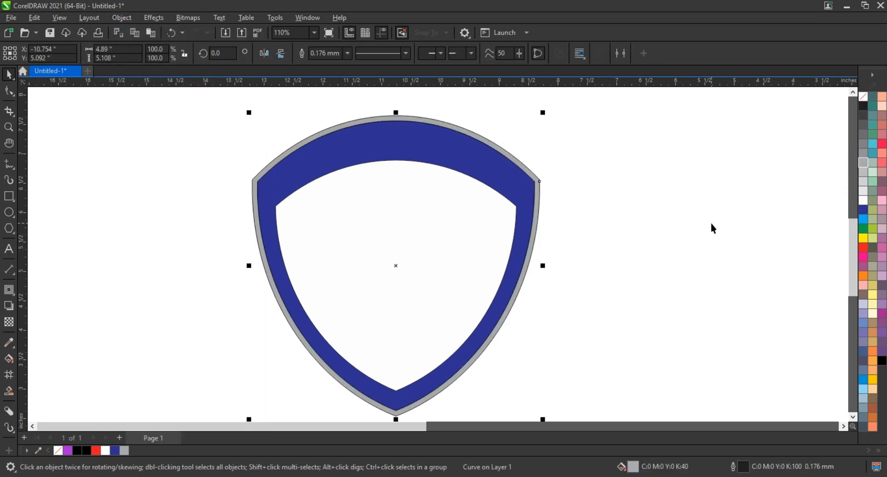
Contour the white inner shape slightly inward, break it apart, and fill the new shape red.
{"action": "left_click", "coordinate": [580, 223]}
{"action": "left_click", "coordinate": [479, 214]}
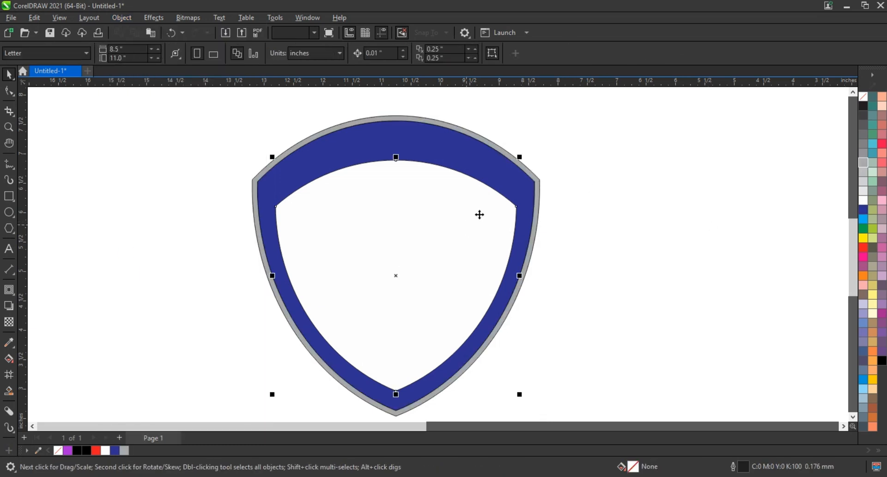
{"action": "left_click", "coordinate": [9, 289]}
{"action": "left_click_drag", "start_coordinate": [395, 161], "coordinate": [396, 165]}
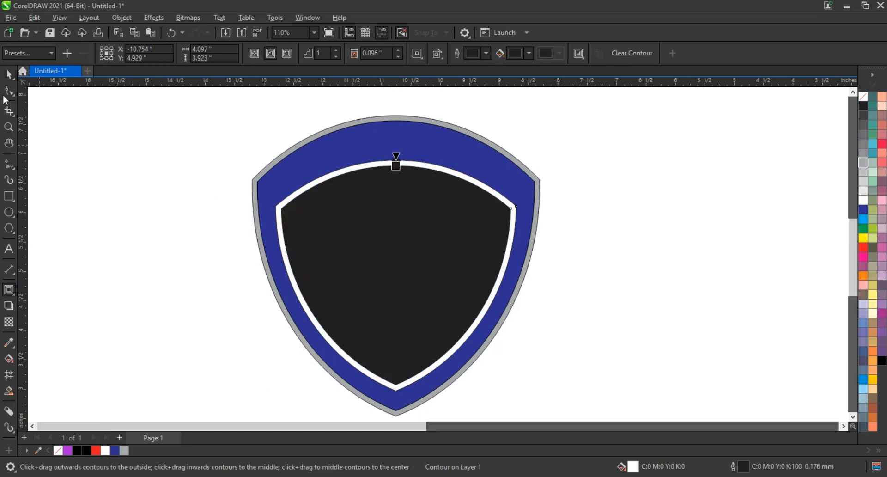
{"action": "left_click", "coordinate": [9, 73]}
{"action": "left_click", "coordinate": [122, 17]}
{"action": "left_click", "coordinate": [154, 274]}
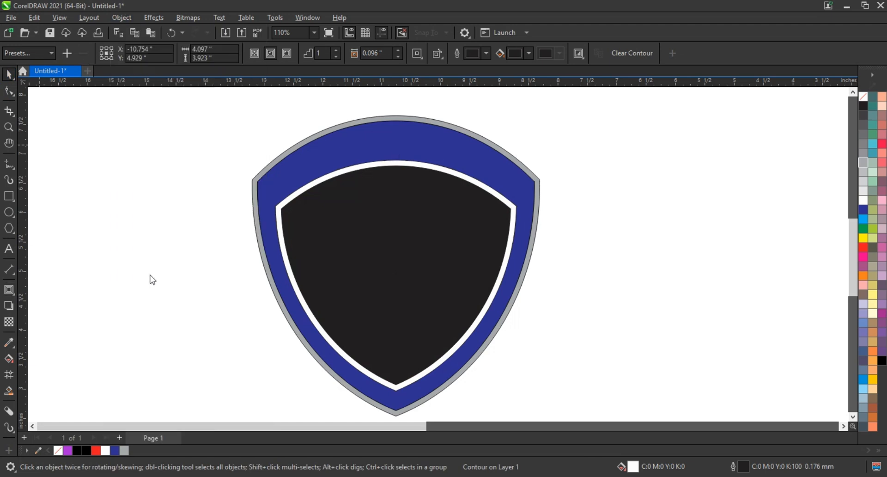
{"action": "left_click", "coordinate": [330, 275]}
{"action": "left_click", "coordinate": [863, 248]}
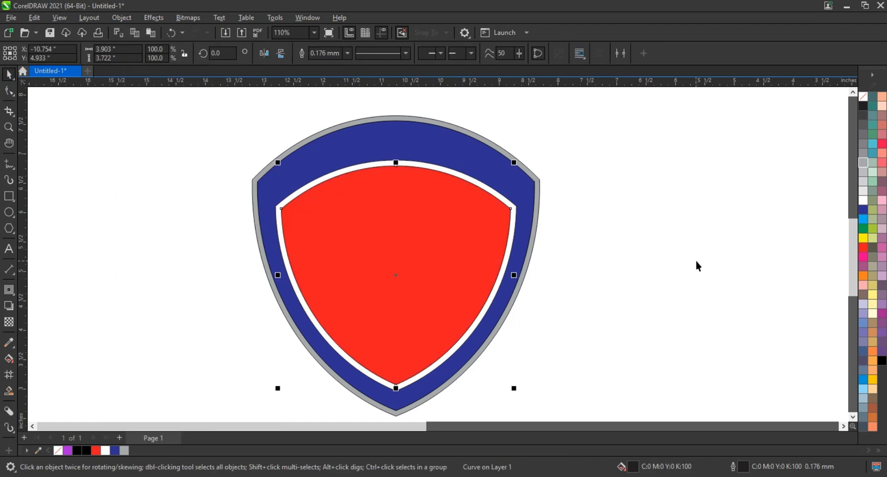
{"action": "left_click", "coordinate": [697, 262]}
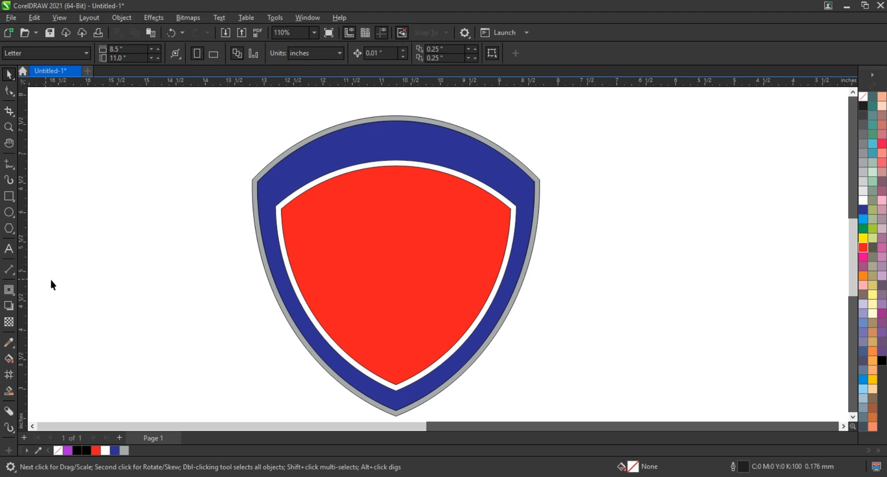
Draw a thin bar on the shield's lower left, repeat it into six bars, and enlarge them.
{"action": "key", "text": "F6"}
{"action": "left_click_drag", "start_coordinate": [108, 219], "coordinate": [116, 386]}
{"action": "left_click", "coordinate": [9, 74]}
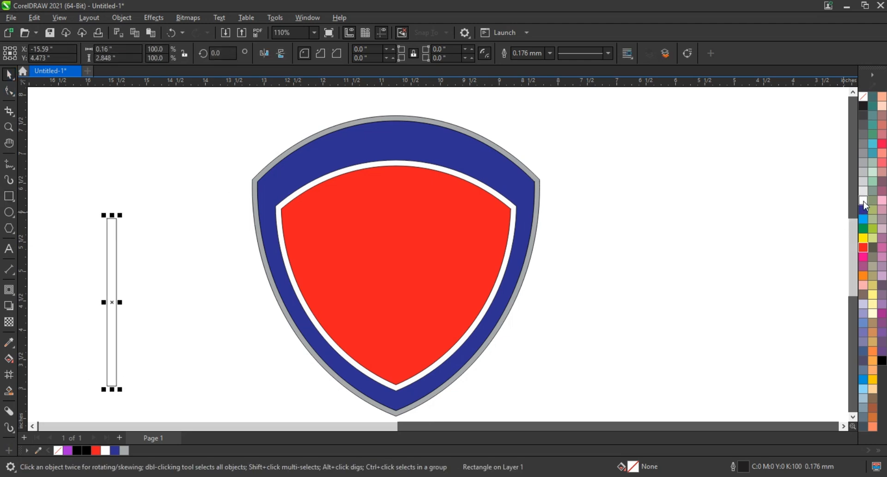
{"action": "left_click_drag", "start_coordinate": [114, 324], "coordinate": [324, 332]}
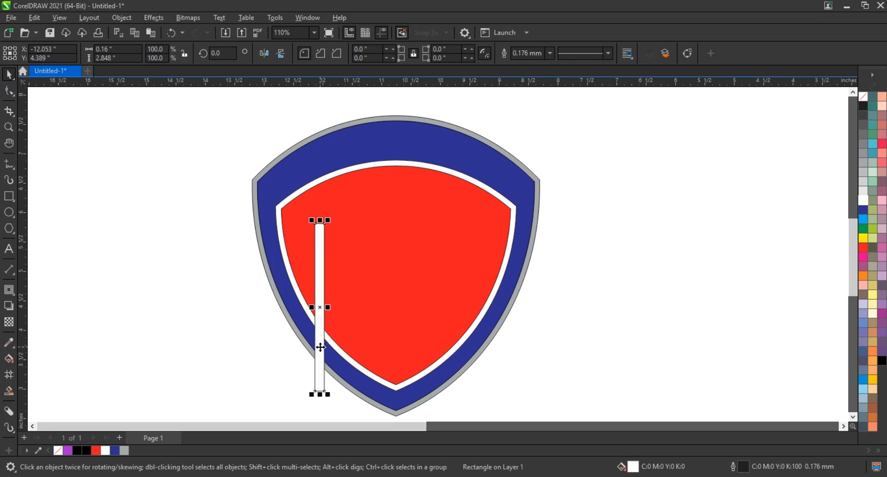
{"action": "left_click_drag", "start_coordinate": [320, 221], "coordinate": [320, 276]}
{"action": "left_click_drag", "start_coordinate": [321, 345], "coordinate": [339, 341]}
{"action": "key", "text": "ctrl+r"}
{"action": "key", "text": "ctrl+r"}
{"action": "key", "text": "ctrl+r"}
{"action": "key", "text": "ctrl+r"}
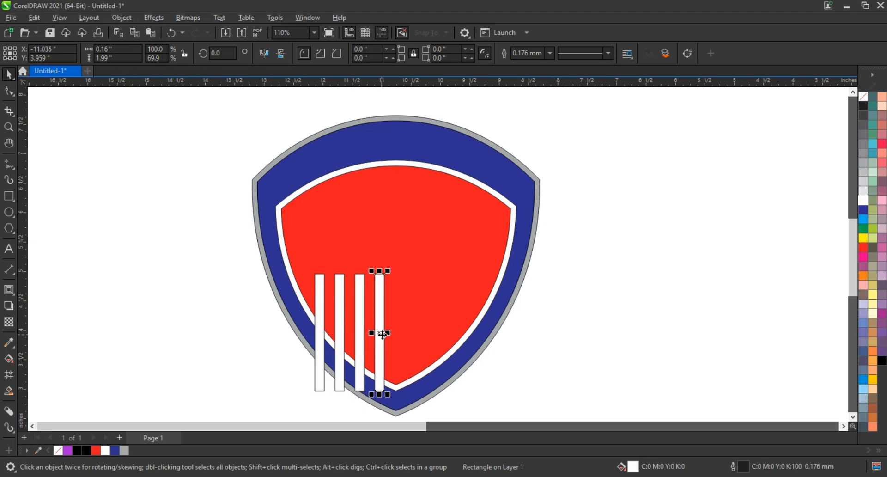
{"action": "left_click_drag", "start_coordinate": [238, 242], "coordinate": [479, 346]}
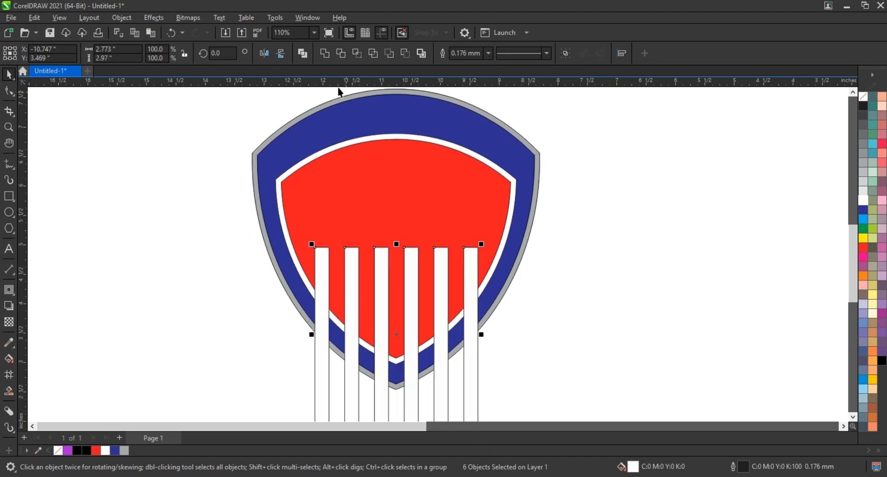
Weld the six bars, remove their outline, and PowerClip them inside the red shape.
{"action": "left_click", "coordinate": [324, 54]}
{"action": "left_click", "coordinate": [453, 188], "text": "shift"}
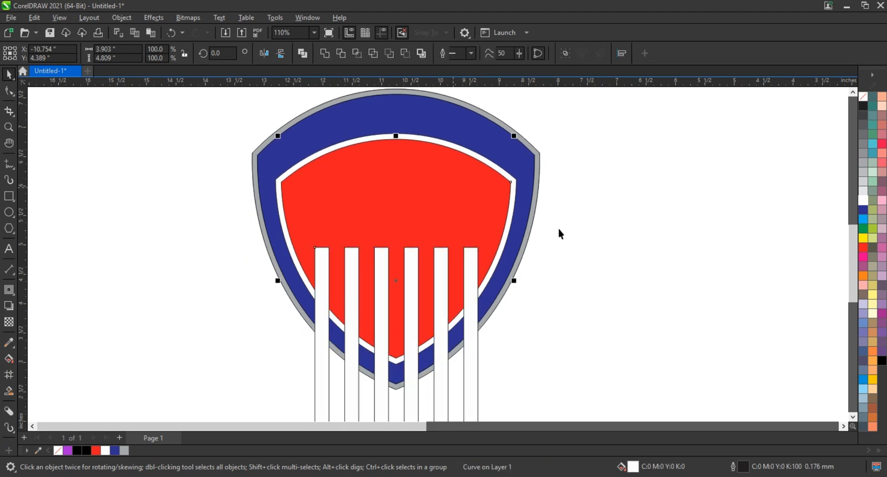
{"action": "left_click", "coordinate": [474, 250]}
{"action": "right_click", "coordinate": [863, 97]}
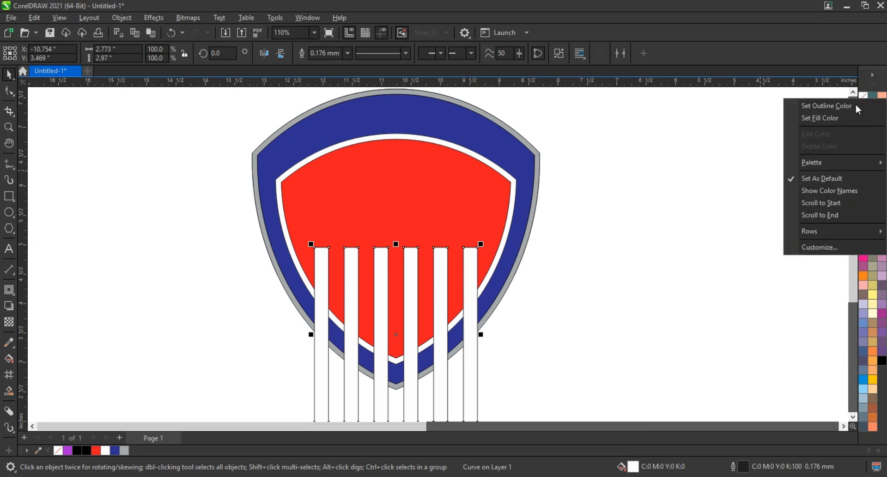
{"action": "left_click", "coordinate": [854, 106]}
{"action": "right_click", "coordinate": [475, 252]}
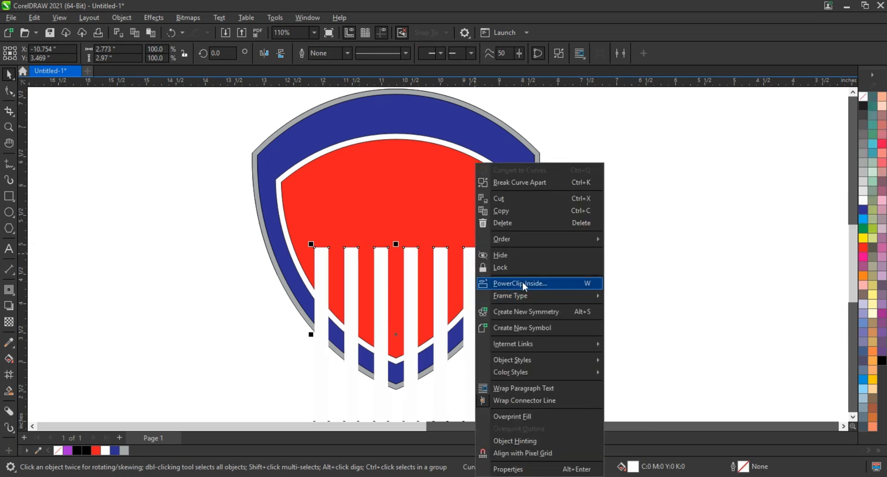
{"action": "left_click", "coordinate": [520, 283]}
{"action": "left_click", "coordinate": [462, 202]}
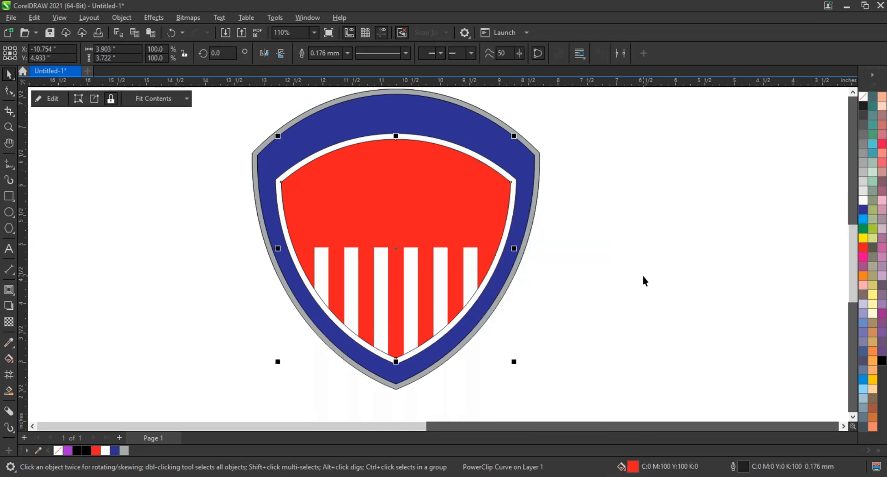
{"action": "left_click", "coordinate": [642, 273]}
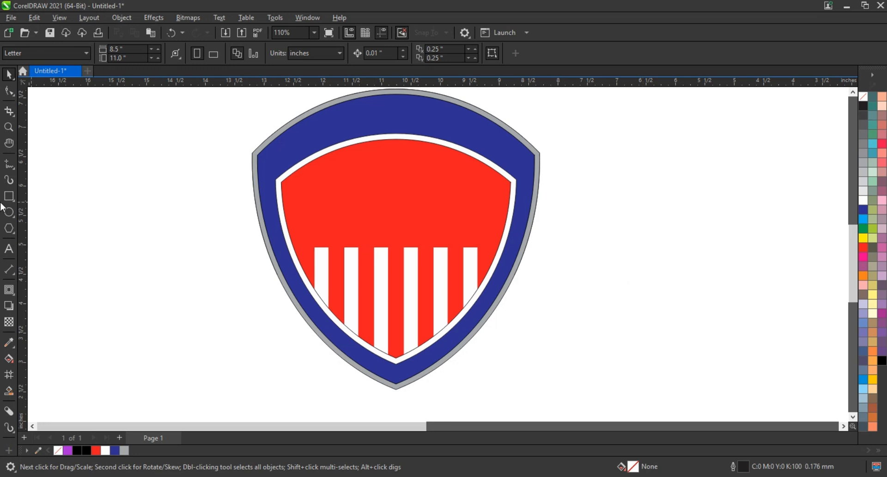
Draw a pentagon, reshape it into a five-pointed star, shrink it, and fill it white.
{"action": "left_click", "coordinate": [9, 229]}
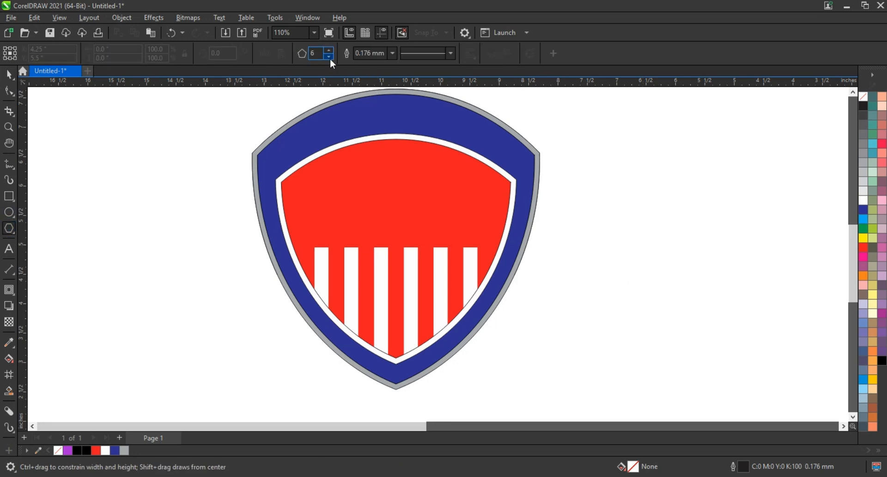
{"action": "left_click_drag", "start_coordinate": [157, 190], "coordinate": [196, 227]}
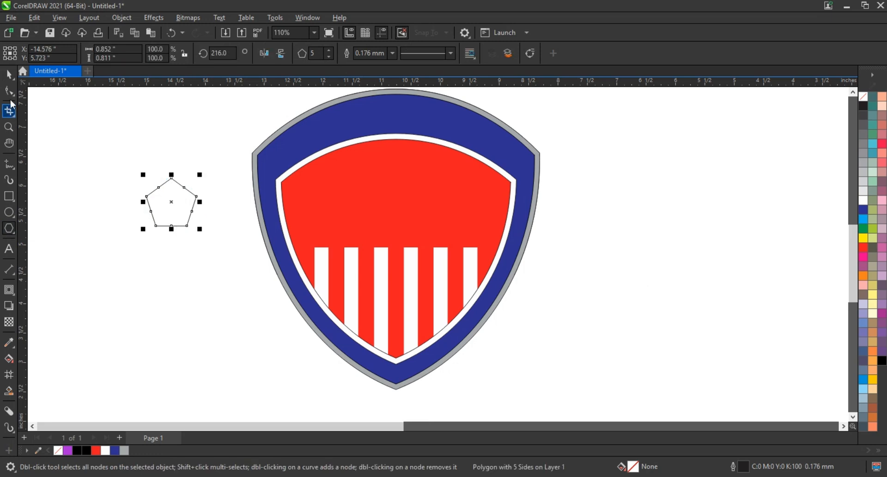
{"action": "key", "text": "F10"}
{"action": "left_click_drag", "start_coordinate": [156, 190], "coordinate": [161, 195]}
{"action": "key", "text": "space"}
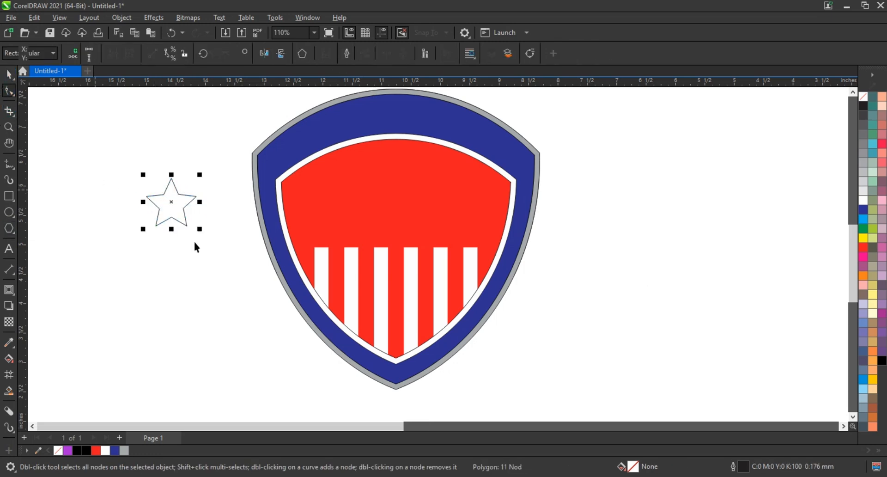
{"action": "left_click_drag", "start_coordinate": [194, 231], "coordinate": [299, 188]}
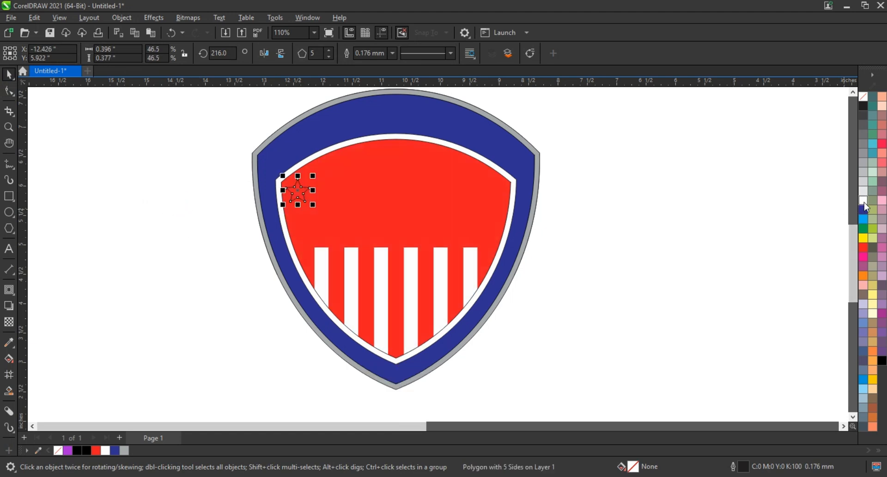
{"action": "left_click", "coordinate": [864, 202]}
Copy the star to the top right, combine both stars, and remove their outline.
{"action": "left_click_drag", "start_coordinate": [303, 197], "coordinate": [495, 198]}
{"action": "left_click", "coordinate": [304, 200], "text": "shift"}
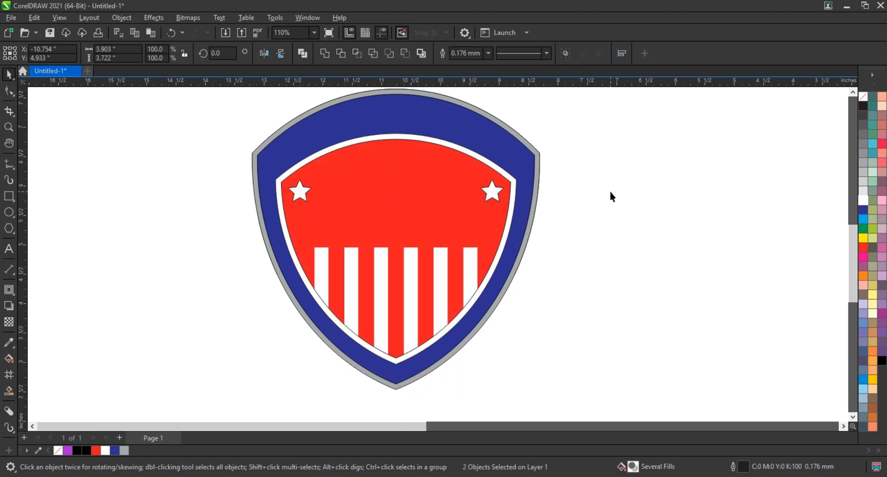
{"action": "key", "text": "ctrl+l"}
{"action": "right_click", "coordinate": [859, 96]}
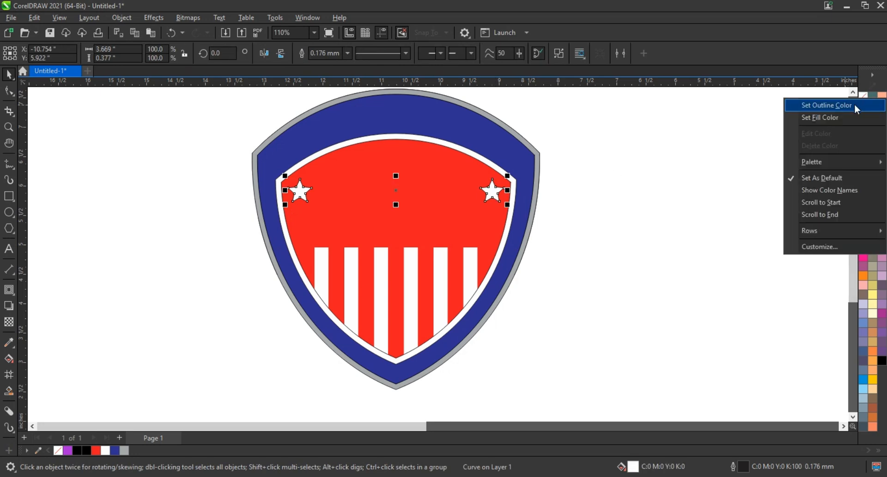
{"action": "left_click", "coordinate": [855, 104]}
{"action": "left_click", "coordinate": [701, 220]}
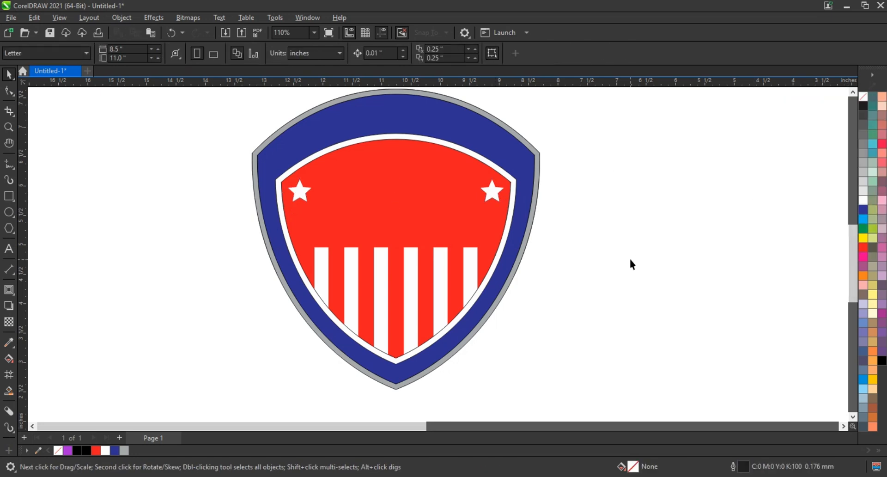
Type 'TPH' and 'DETROIT' as two lines of text left of the shield.
{"action": "left_click", "coordinate": [9, 250]}
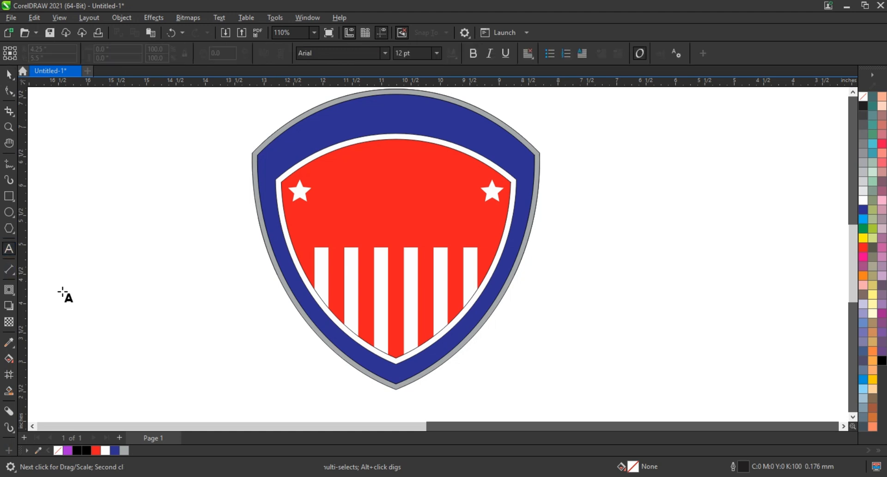
{"action": "left_click", "coordinate": [62, 290]}
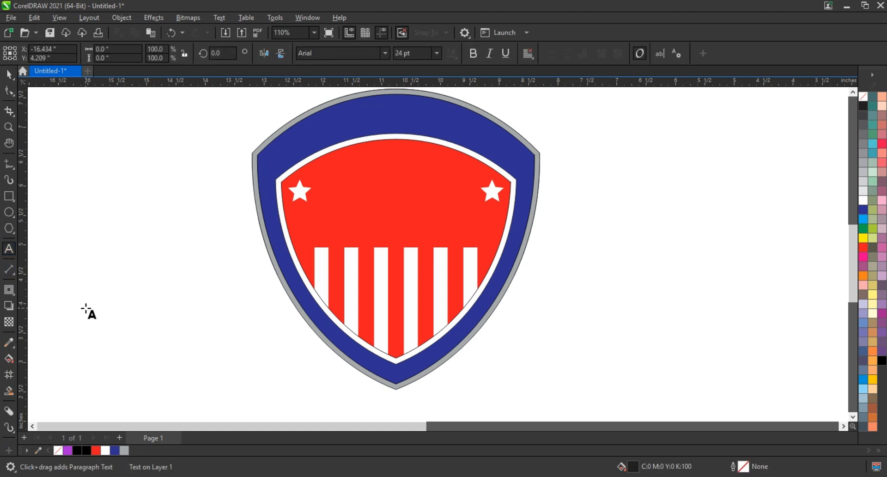
{"action": "type", "text": "TPH"}
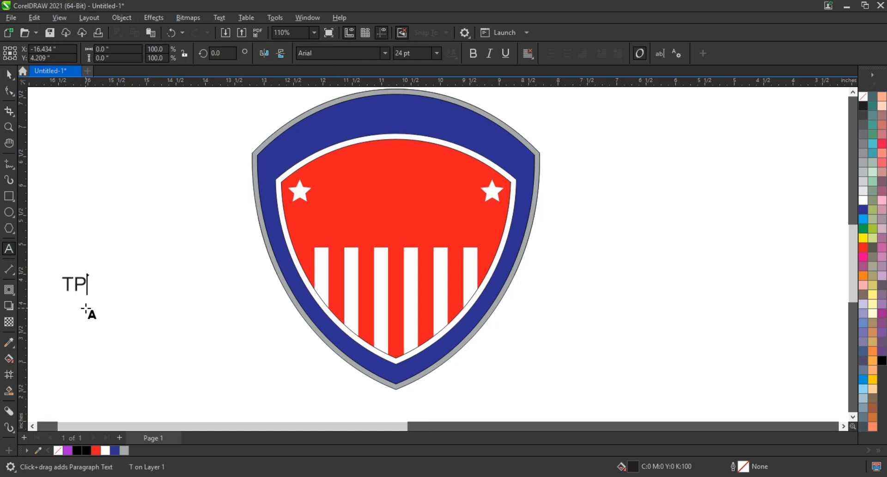
{"action": "key", "text": "Return"}
{"action": "type", "text": "DET"}
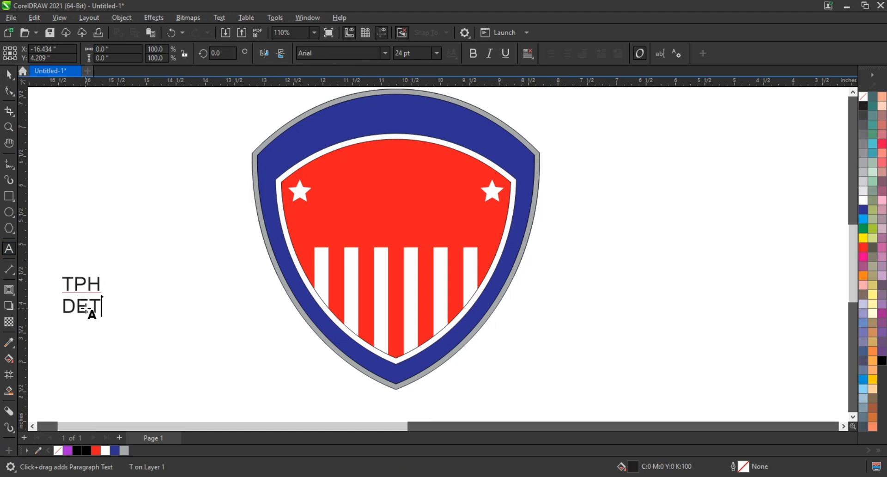
{"action": "type", "text": "ROIT"}
{"action": "key", "text": "Escape"}
Set the text to the Jersey M54 font and break it into separate lines with Ctrl+K.
{"action": "left_click", "coordinate": [8, 74]}
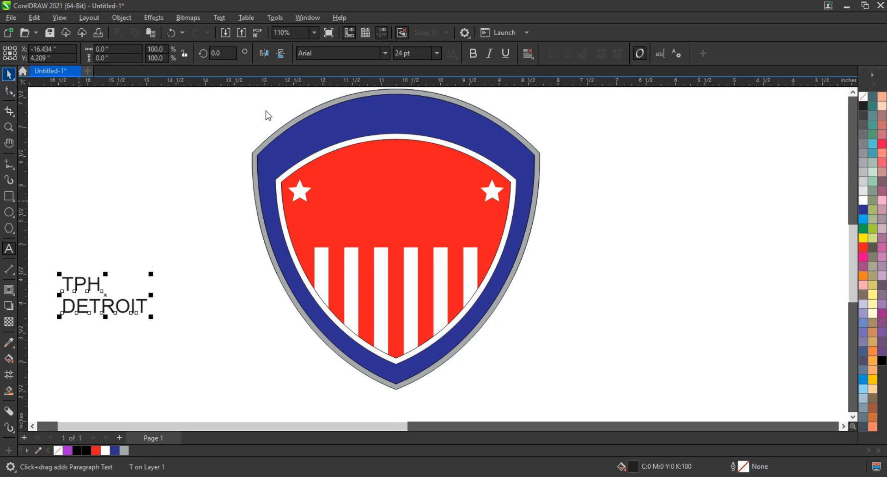
{"action": "left_click", "coordinate": [386, 53]}
{"action": "left_click", "coordinate": [384, 53]}
{"action": "left_click", "coordinate": [397, 87]}
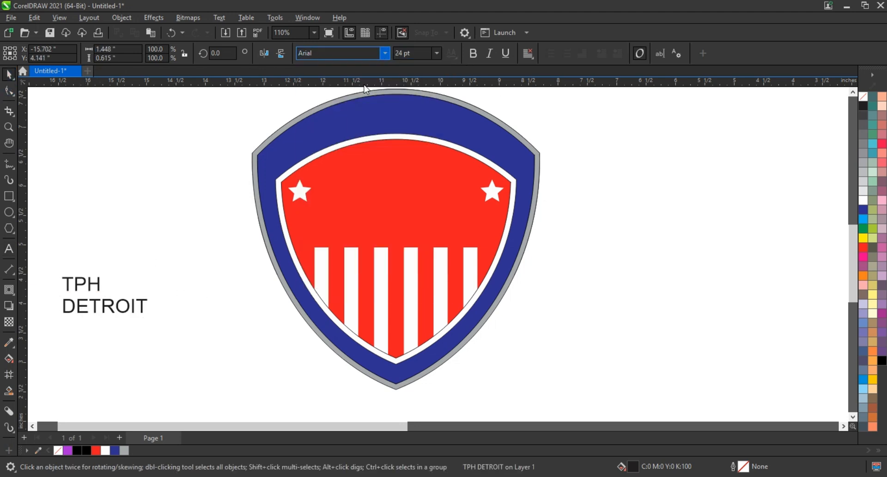
{"action": "key", "text": "ctrl+k"}
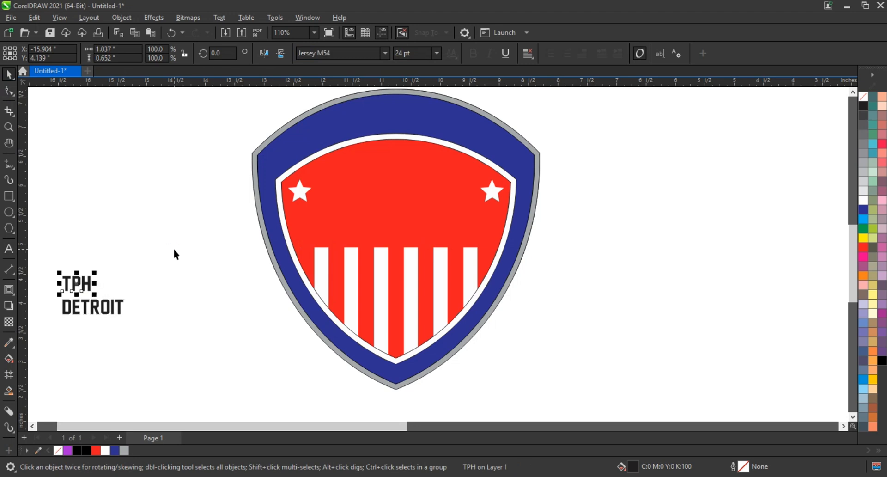
Scale TPH and DETROIT up over the shield and centre them horizontally on it.
{"action": "left_click_drag", "start_coordinate": [94, 292], "coordinate": [490, 316]}
{"action": "left_click", "coordinate": [112, 314], "text": "shift"}
{"action": "left_click_drag", "start_coordinate": [414, 217], "coordinate": [524, 157]}
{"action": "left_click_drag", "start_coordinate": [423, 273], "coordinate": [429, 257]}
{"action": "left_click", "coordinate": [628, 251]}
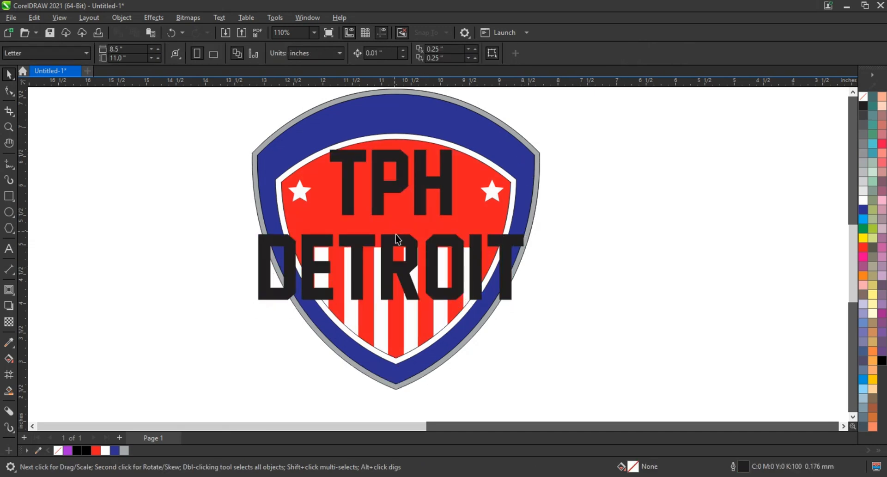
{"action": "left_click_drag", "start_coordinate": [401, 231], "coordinate": [399, 220]}
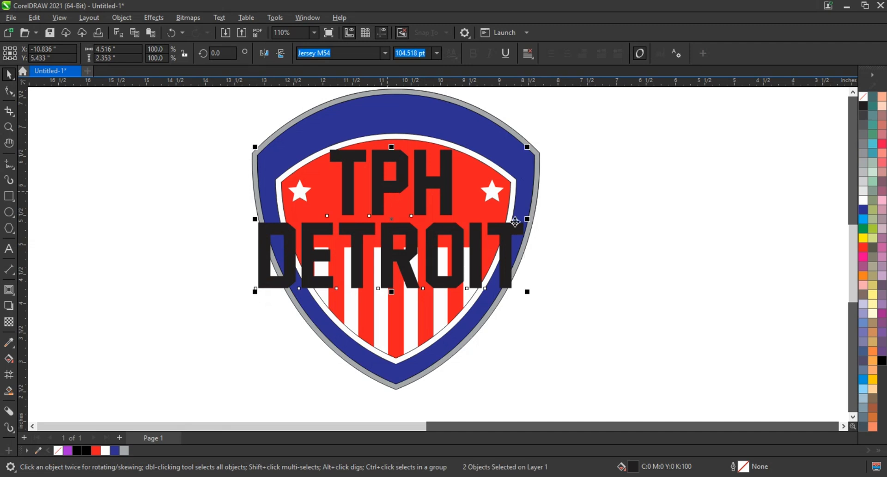
{"action": "left_click", "coordinate": [529, 207], "text": "shift"}
{"action": "key", "text": "c"}
{"action": "left_click", "coordinate": [605, 244]}
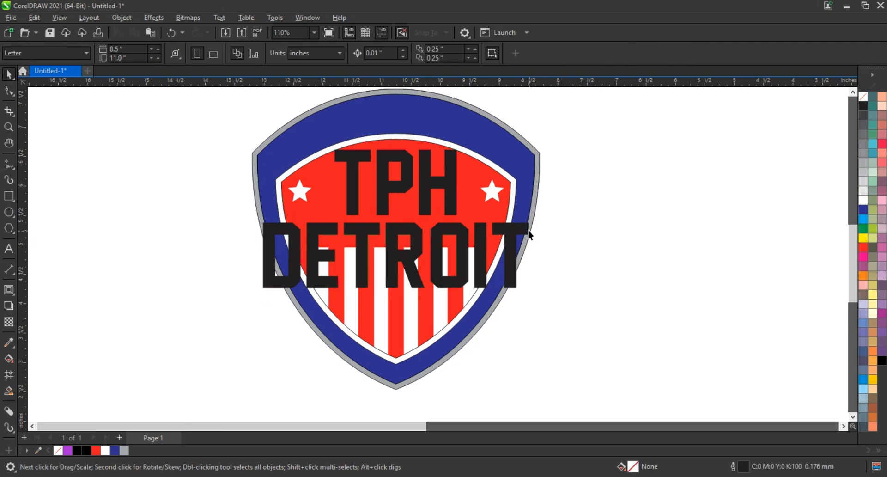
{"action": "left_click", "coordinate": [513, 227]}
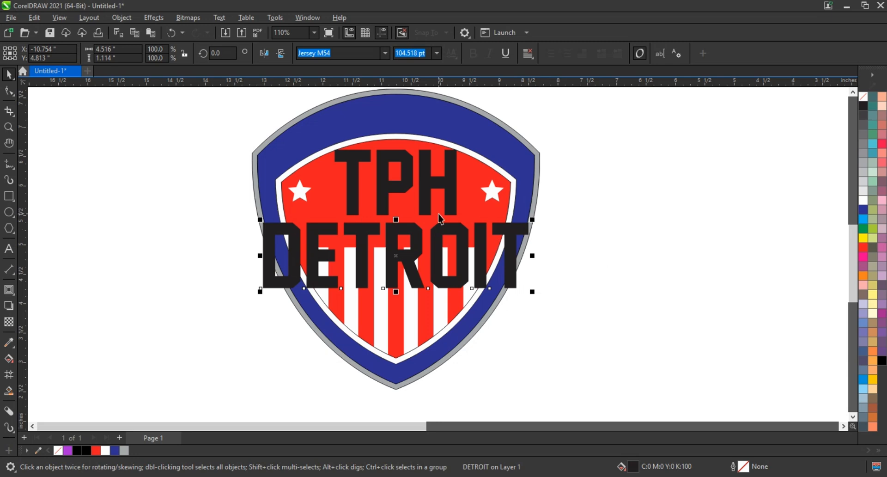
Convert TPH to curves and move both words up on the shield.
{"action": "left_click", "coordinate": [411, 175]}
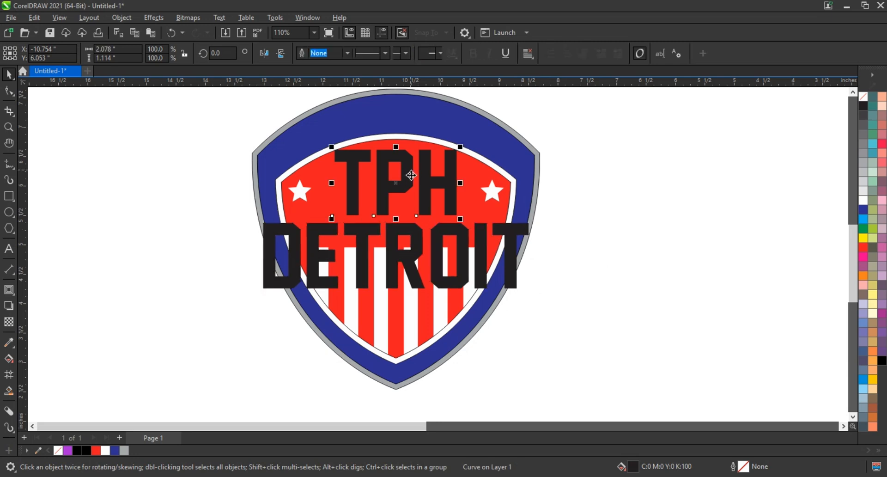
{"action": "key", "text": "ctrl+q"}
{"action": "left_click", "coordinate": [421, 239], "text": "shift"}
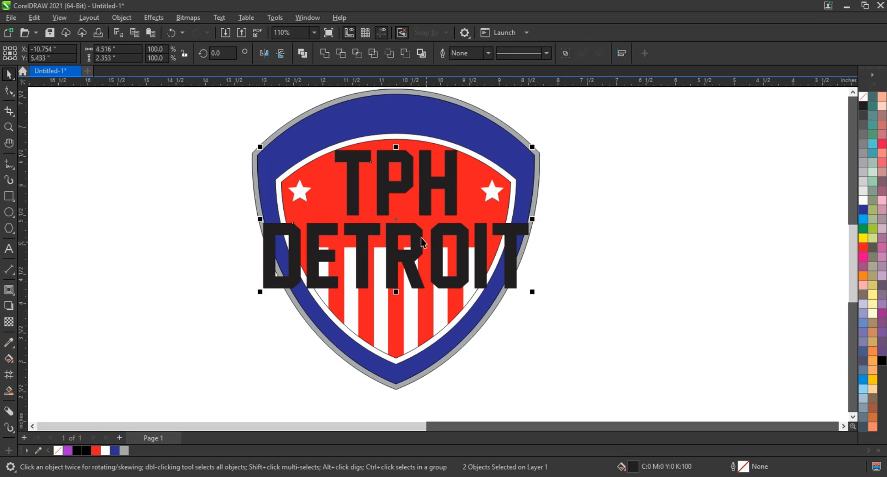
{"action": "left_click_drag", "start_coordinate": [421, 239], "coordinate": [421, 225]}
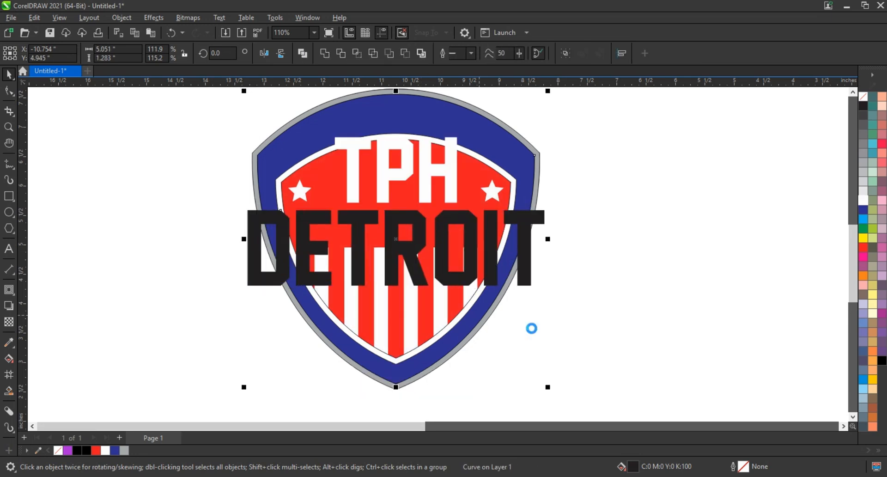
{"action": "left_click", "coordinate": [549, 324]}
{"action": "left_click", "coordinate": [527, 273]}
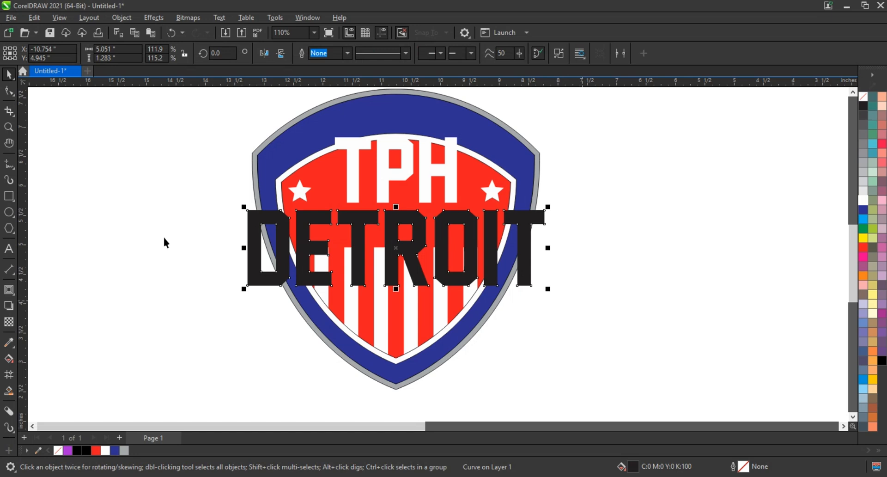
Apply an Envelope to DETROIT and delete its middle nodes.
{"action": "left_click", "coordinate": [12, 294]}
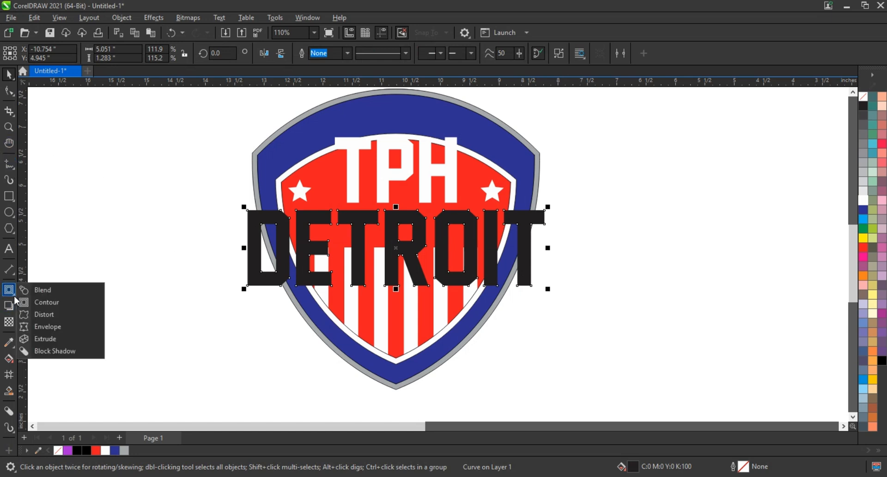
{"action": "left_click", "coordinate": [40, 329]}
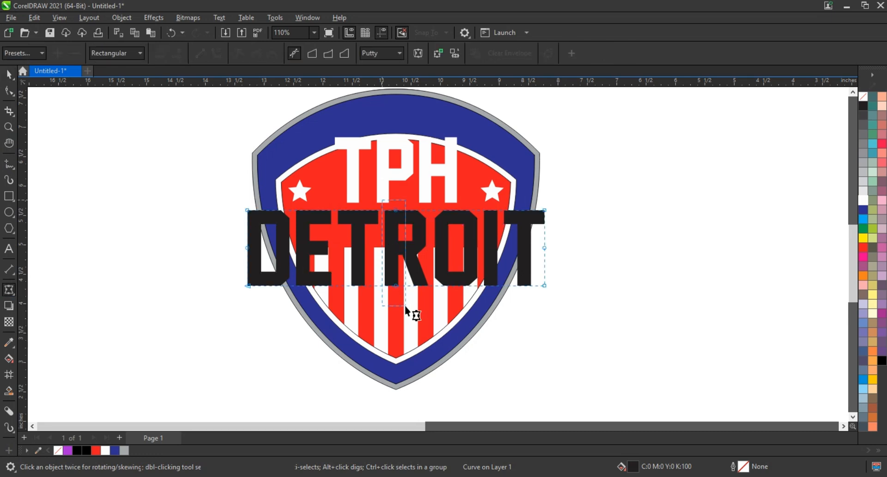
{"action": "left_click_drag", "start_coordinate": [561, 240], "coordinate": [219, 259]}
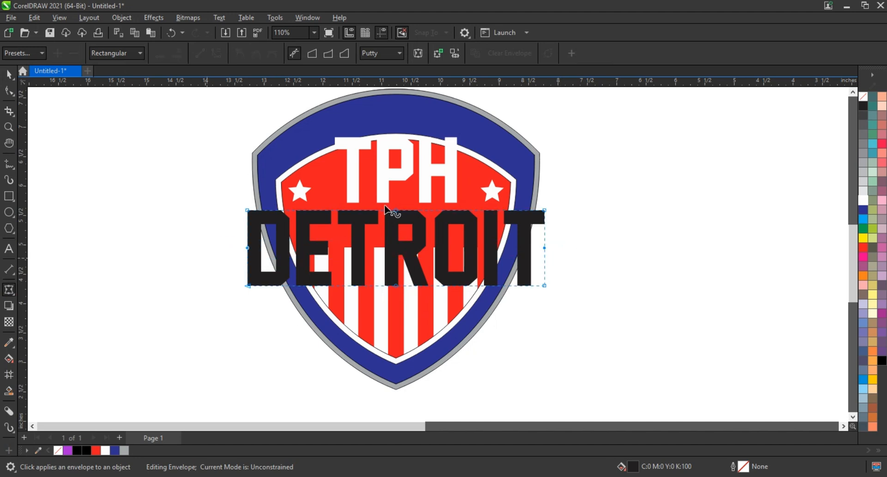
{"action": "left_click_drag", "start_coordinate": [385, 200], "coordinate": [435, 303]}
{"action": "key", "text": "Delete"}
{"action": "left_click_drag", "start_coordinate": [586, 197], "coordinate": [323, 303]}
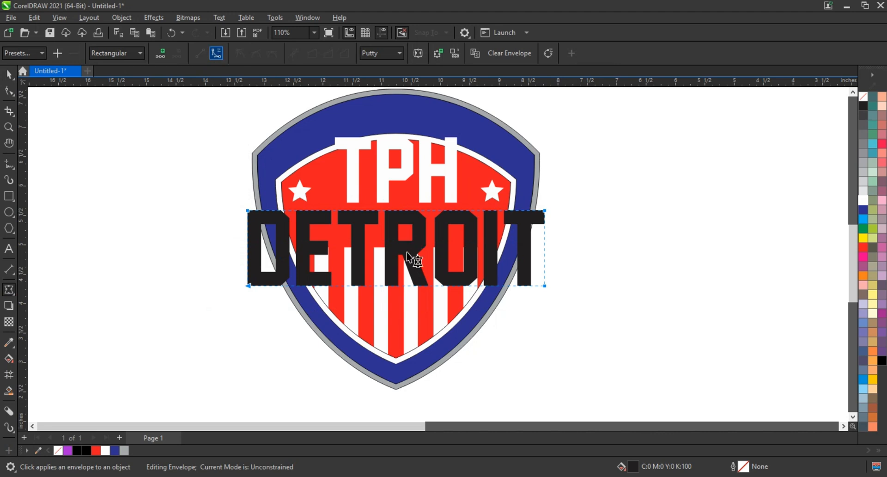
Arch DETROIT's bottom middle upward and pull its bottom corners lower.
{"action": "left_click_drag", "start_coordinate": [395, 284], "coordinate": [391, 257]}
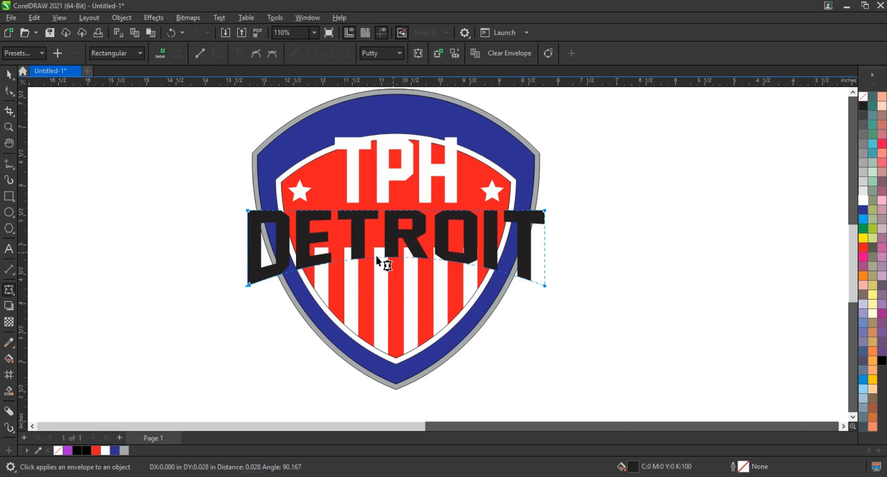
{"action": "left_click_drag", "start_coordinate": [563, 335], "coordinate": [583, 334]}
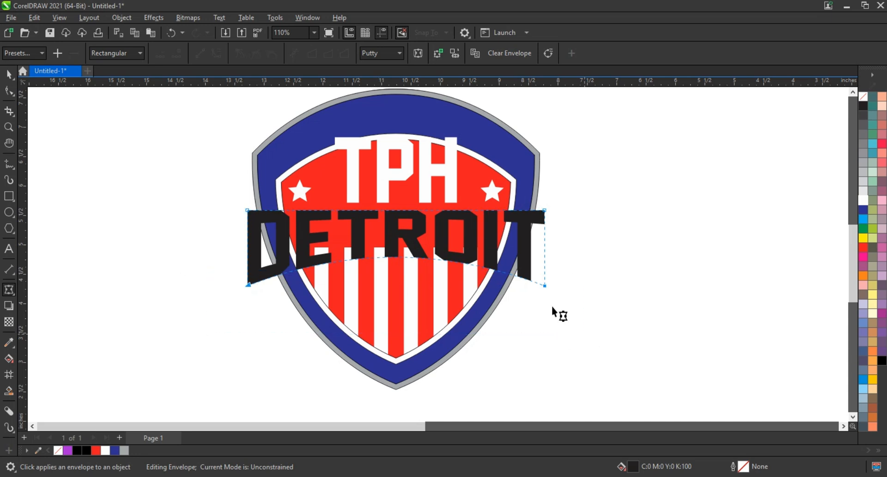
{"action": "left_click_drag", "start_coordinate": [545, 287], "coordinate": [546, 304]}
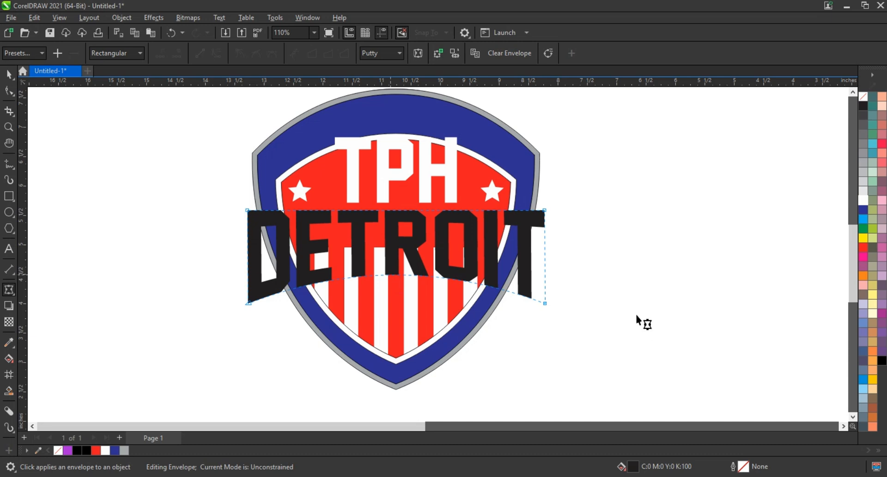
{"action": "left_click", "coordinate": [8, 74]}
{"action": "left_click", "coordinate": [176, 278]}
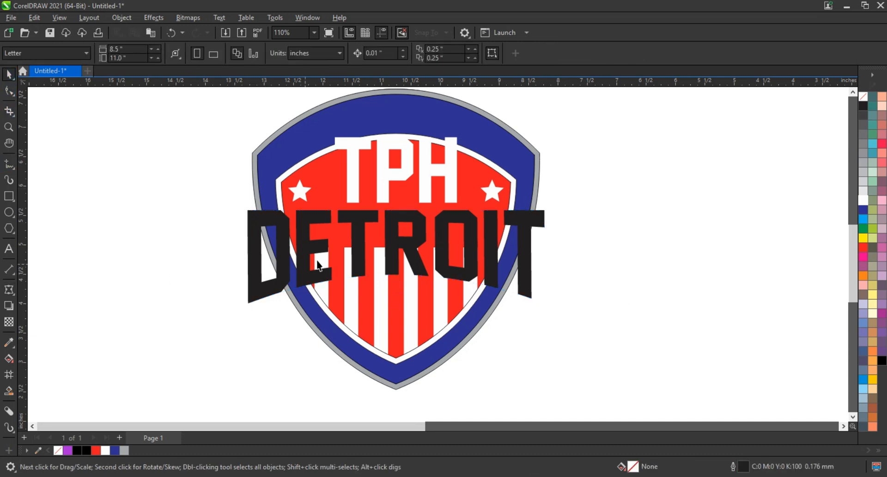
Draw a dark blue rectangle over DETROIT and send it behind the text.
{"action": "left_click", "coordinate": [10, 196]}
{"action": "left_click_drag", "start_coordinate": [241, 206], "coordinate": [551, 305]}
{"action": "key", "text": "space"}
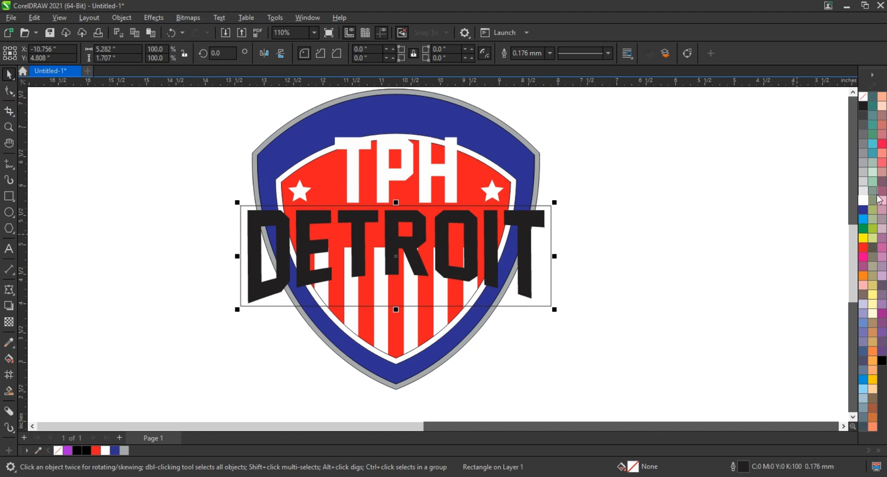
{"action": "left_click", "coordinate": [864, 210]}
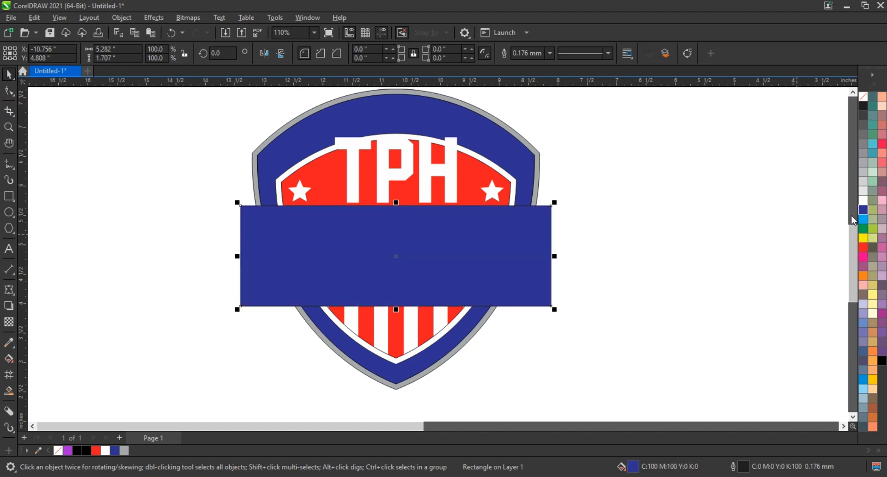
{"action": "key", "text": "ctrl+Page_Down"}
Make the DETROIT letters white.
{"action": "left_click", "coordinate": [524, 221]}
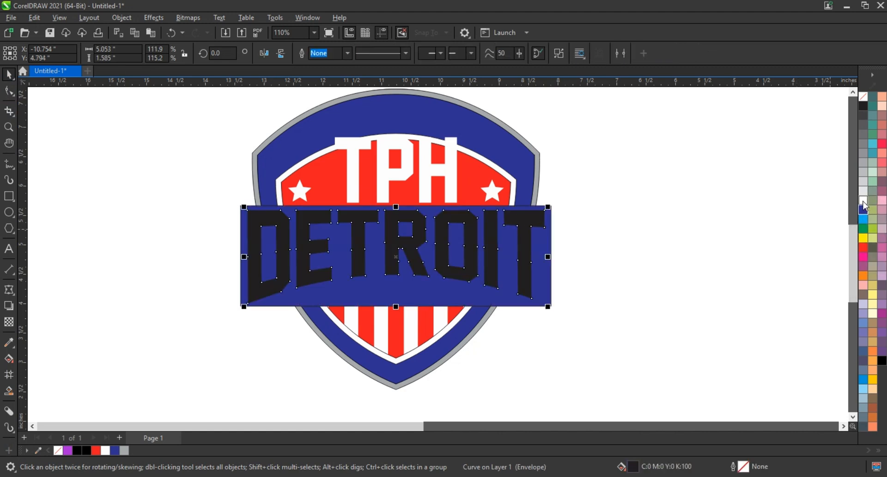
{"action": "left_click", "coordinate": [531, 175], "text": "shift"}
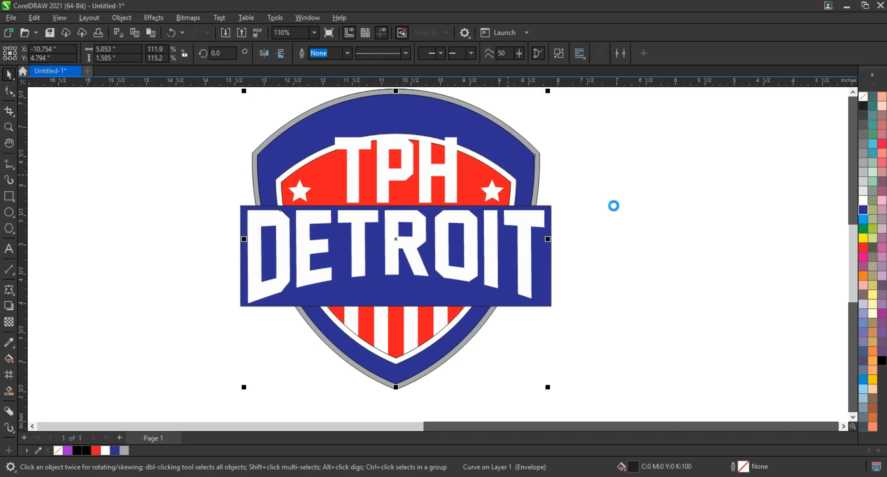
{"action": "left_click", "coordinate": [616, 206]}
Stretch the blue banner slightly lower, convert it to curves and centre it on DETROIT.
{"action": "left_click", "coordinate": [395, 287]}
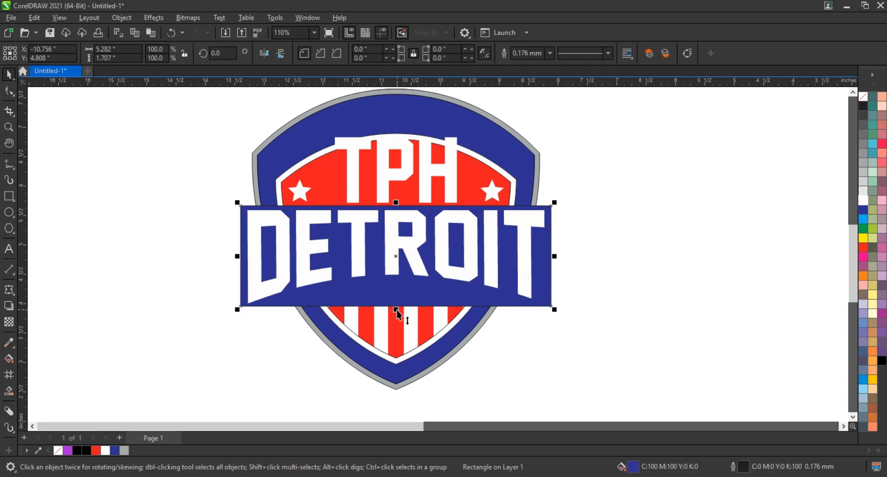
{"action": "left_click_drag", "start_coordinate": [396, 310], "coordinate": [396, 317]}
{"action": "key", "text": "ctrl+q"}
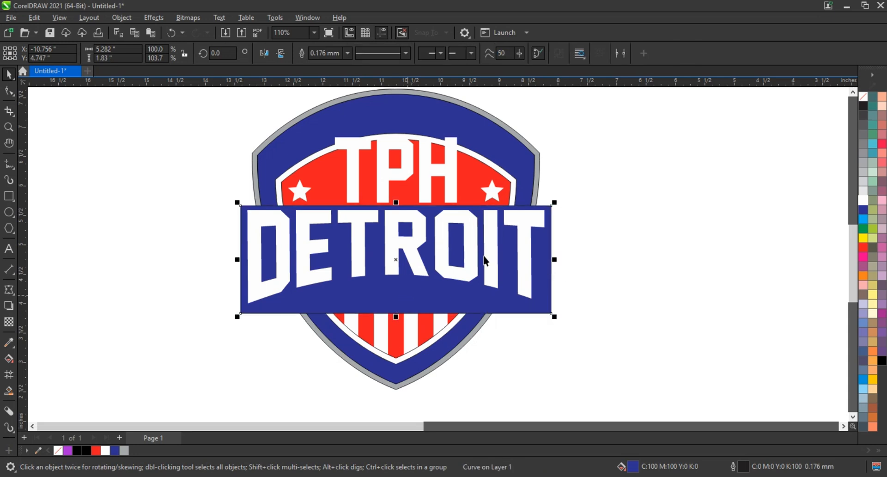
{"action": "left_click", "coordinate": [524, 226], "text": "shift"}
{"action": "key", "text": "c"}
{"action": "left_click", "coordinate": [581, 242]}
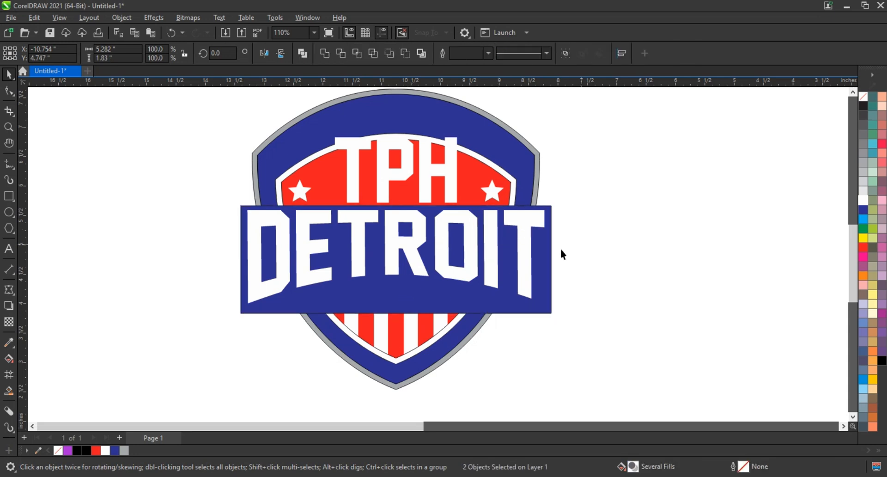
{"action": "left_click", "coordinate": [548, 266]}
Reshape the banner with an envelope, removing middle nodes and arching the bottom edge upward.
{"action": "left_click", "coordinate": [8, 290]}
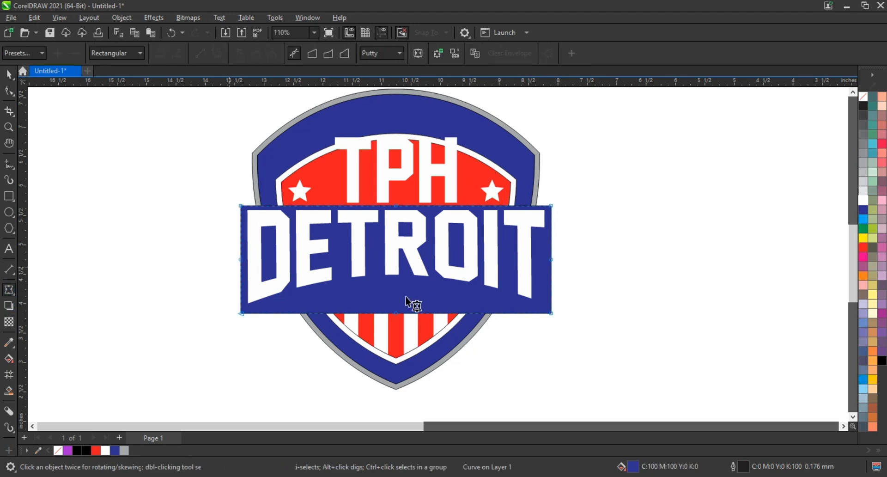
{"action": "left_click_drag", "start_coordinate": [414, 188], "coordinate": [368, 335]}
{"action": "left_click_drag", "start_coordinate": [582, 249], "coordinate": [210, 285]}
{"action": "key", "text": "Delete"}
{"action": "left_click_drag", "start_coordinate": [201, 187], "coordinate": [610, 343]}
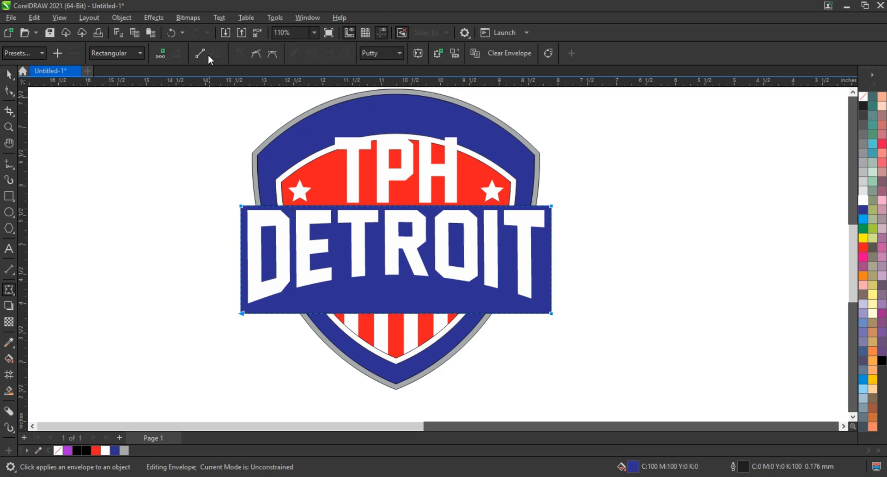
{"action": "left_click", "coordinate": [206, 55]}
{"action": "left_click_drag", "start_coordinate": [200, 137], "coordinate": [602, 333]}
{"action": "left_click", "coordinate": [198, 54]}
{"action": "left_click_drag", "start_coordinate": [392, 313], "coordinate": [390, 282]}
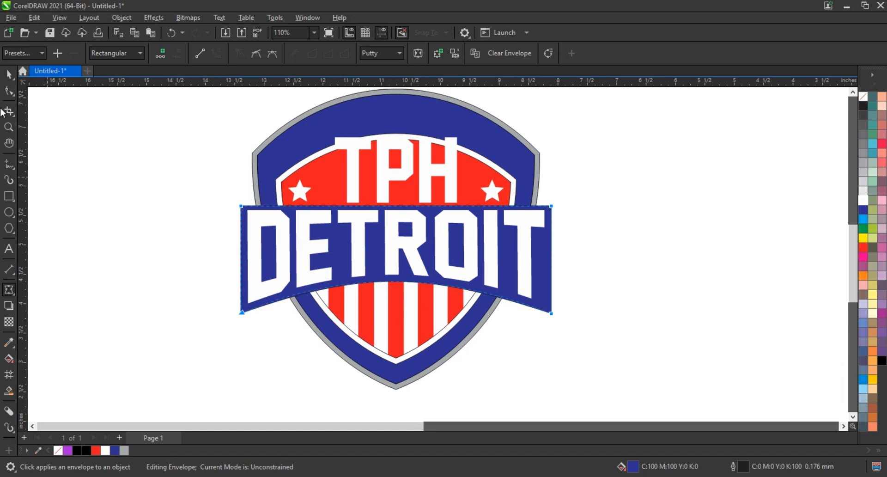
Make a smaller copy of the banner and move it lower under DETROIT.
{"action": "left_click", "coordinate": [8, 75]}
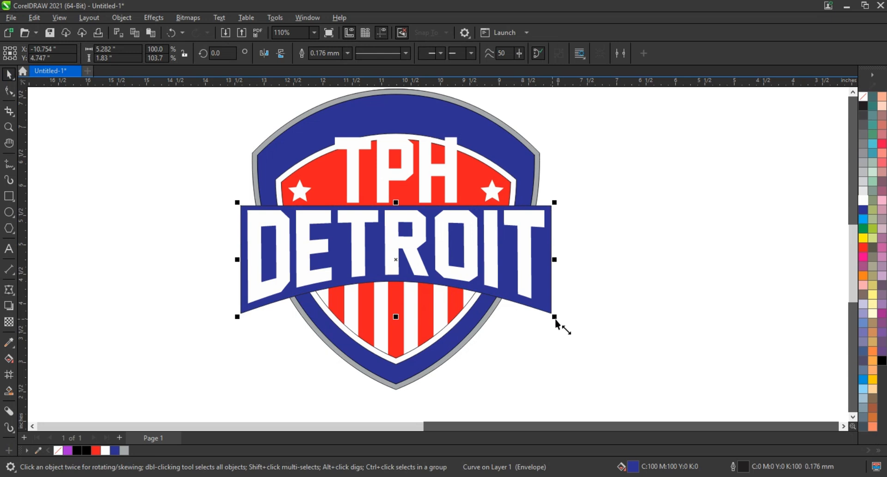
{"action": "left_click_drag", "start_coordinate": [554, 316], "coordinate": [494, 311]}
{"action": "left_click_drag", "start_coordinate": [414, 268], "coordinate": [413, 276]}
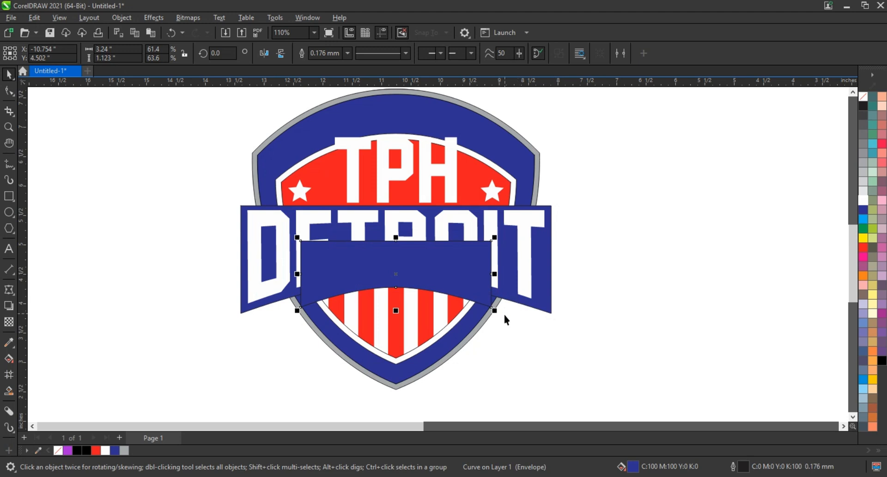
Enlarge the smaller banner piece, lower its curved bottom, and weld it to the main banner.
{"action": "left_click_drag", "start_coordinate": [495, 312], "coordinate": [515, 283]}
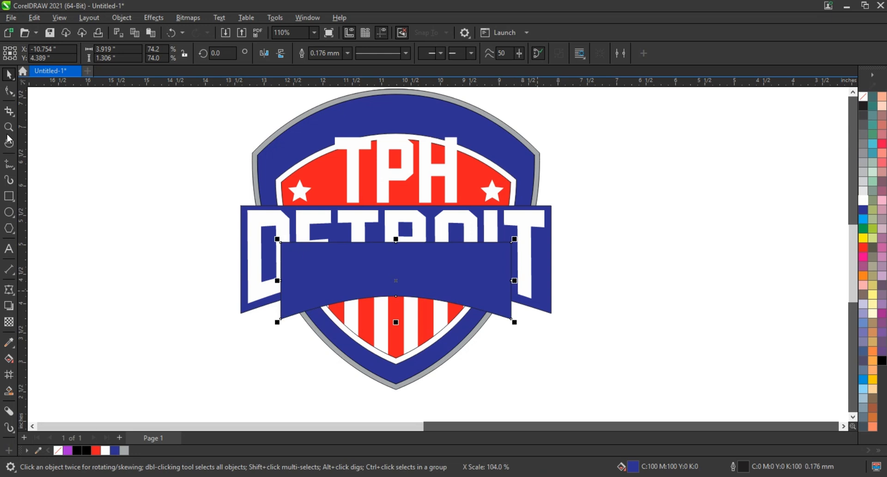
{"action": "left_click", "coordinate": [7, 94]}
{"action": "left_click_drag", "start_coordinate": [396, 296], "coordinate": [395, 300]}
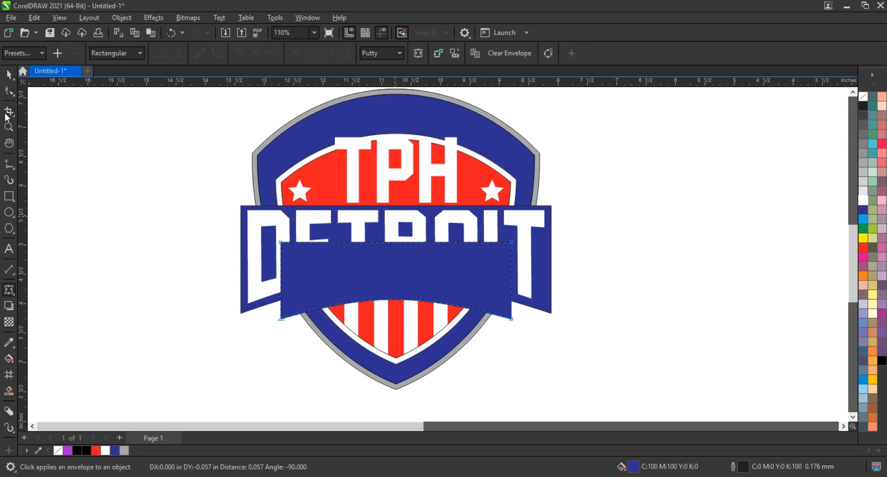
{"action": "left_click", "coordinate": [10, 73]}
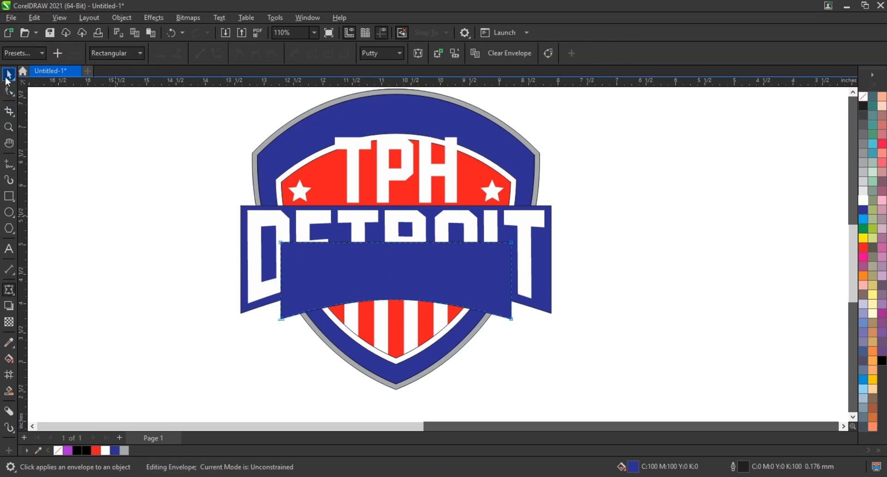
{"action": "left_click", "coordinate": [244, 312], "text": "shift"}
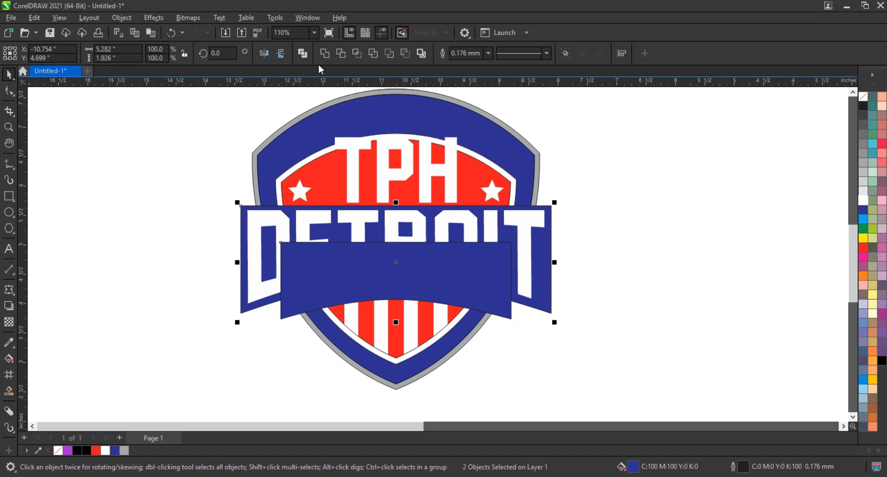
{"action": "left_click", "coordinate": [326, 55]}
{"action": "left_click", "coordinate": [108, 231]}
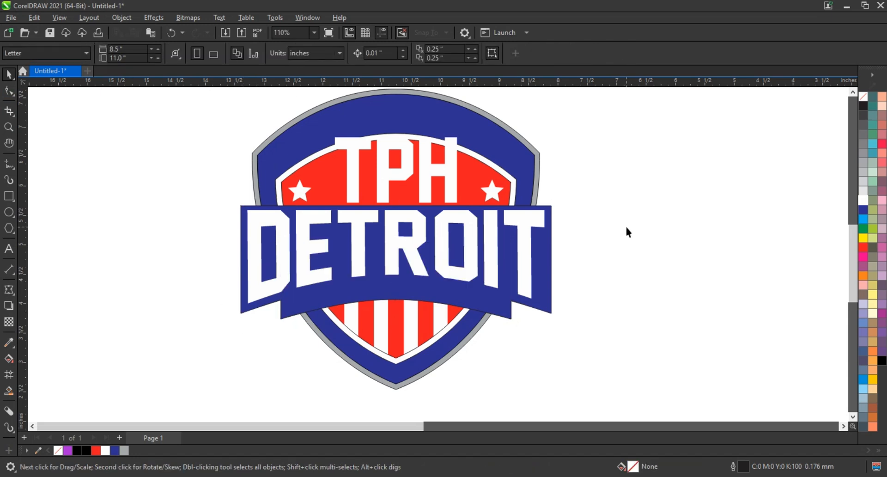
Draw a rectangle over the TPH area and combine it with the DETROIT banner.
{"action": "left_click", "coordinate": [9, 196]}
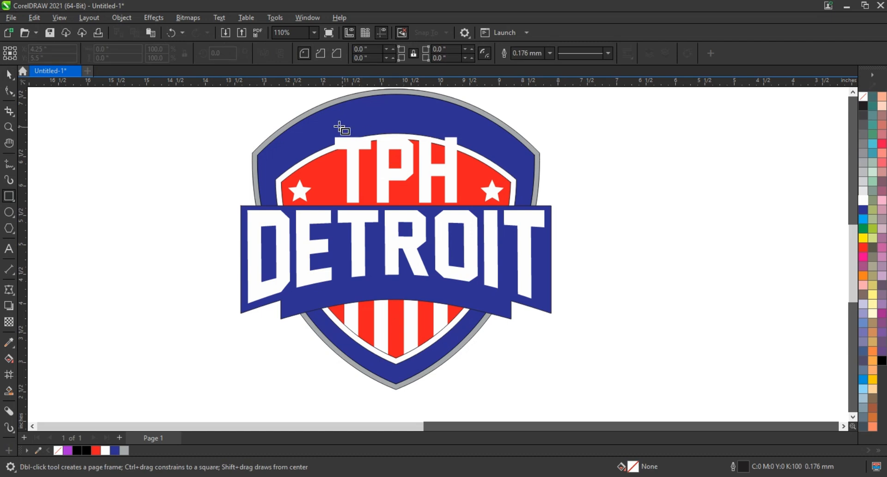
{"action": "left_click_drag", "start_coordinate": [332, 125], "coordinate": [460, 216]}
{"action": "left_click", "coordinate": [9, 74]}
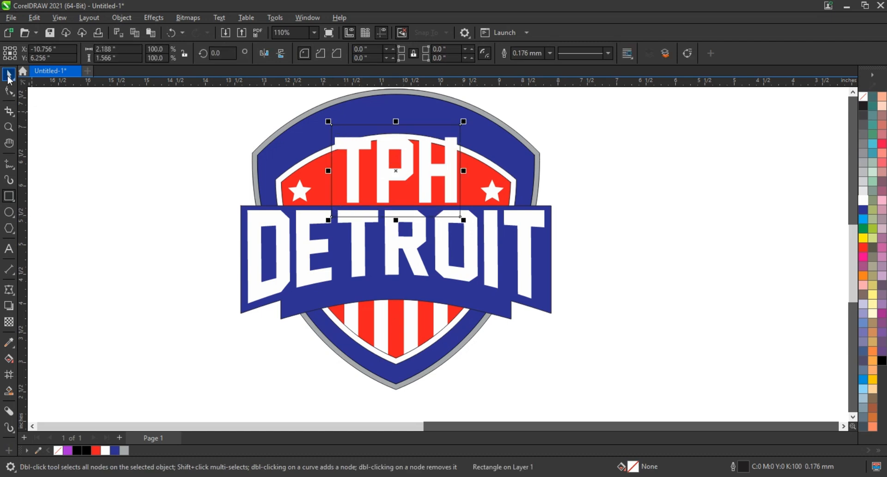
{"action": "left_click", "coordinate": [542, 290], "text": "shift"}
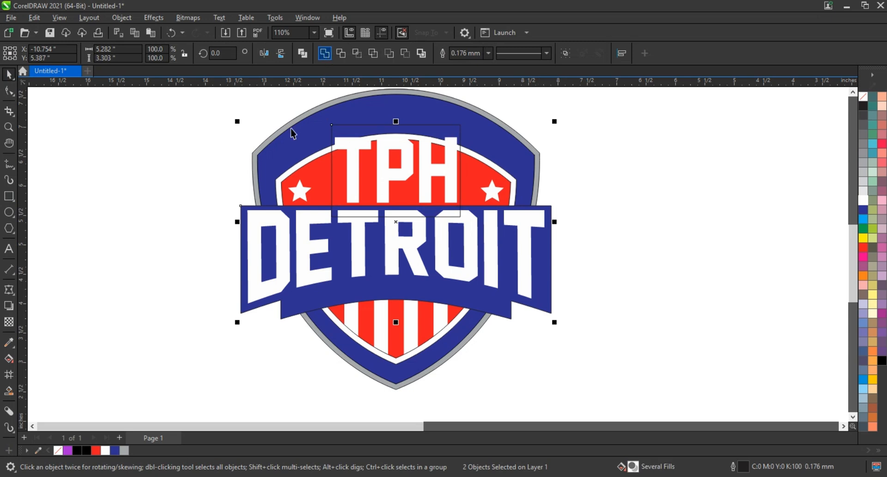
{"action": "key", "text": "ctrl+l"}
{"action": "key", "text": "shift+Page_Down"}
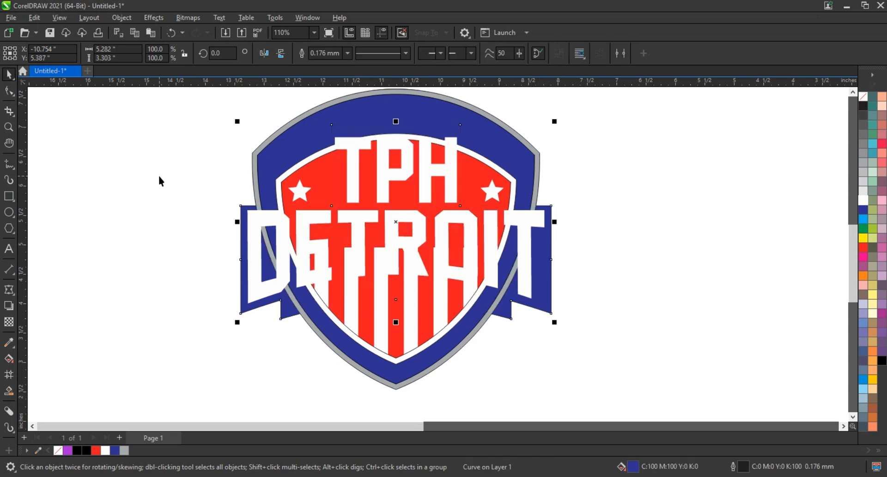
{"action": "key", "text": "ctrl+Page_Up"}
{"action": "key", "text": "ctrl+z"}
{"action": "key", "text": "ctrl+z"}
{"action": "key", "text": "ctrl+z"}
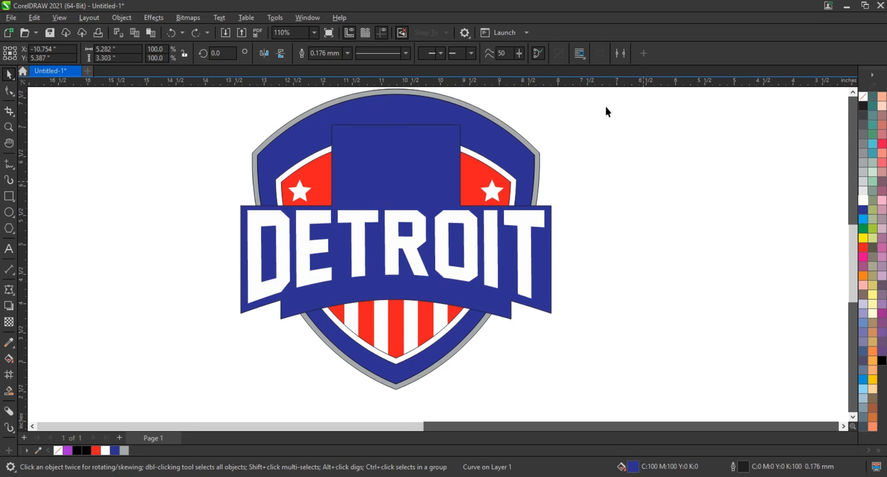
Bring the TPH lettering to the front and remove the blue banner's outline.
{"action": "left_click_drag", "start_coordinate": [606, 109], "coordinate": [320, 228]}
{"action": "key", "text": "shift+Page_Up"}
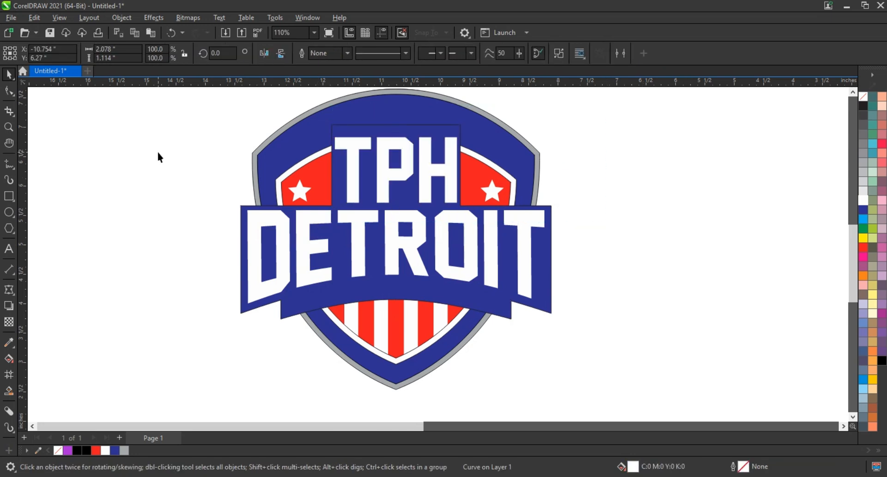
{"action": "left_click", "coordinate": [157, 150]}
{"action": "left_click", "coordinate": [432, 129]}
{"action": "right_click", "coordinate": [863, 97]}
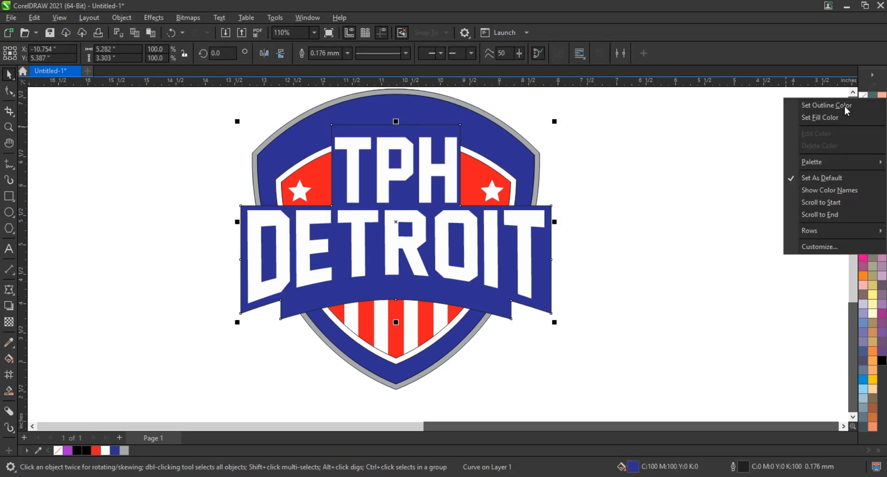
{"action": "left_click", "coordinate": [859, 103]}
Weld the blue banner and the shield into one shape.
{"action": "left_click", "coordinate": [601, 226]}
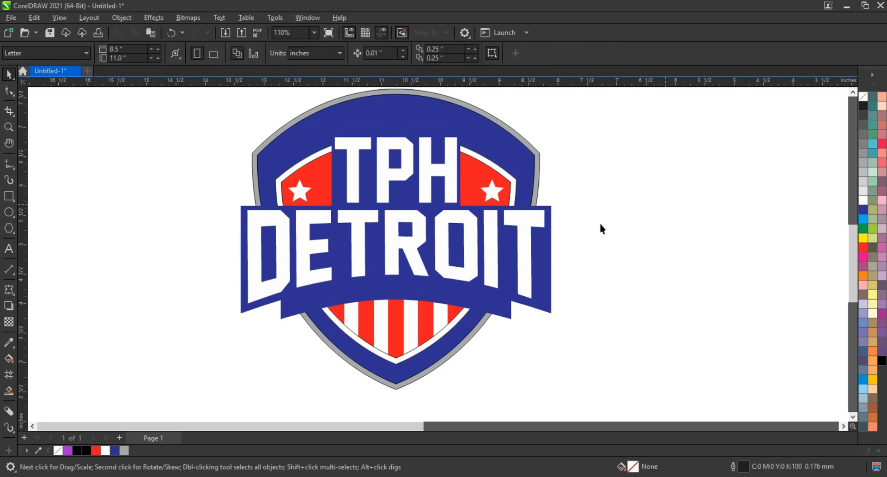
{"action": "left_click", "coordinate": [553, 250]}
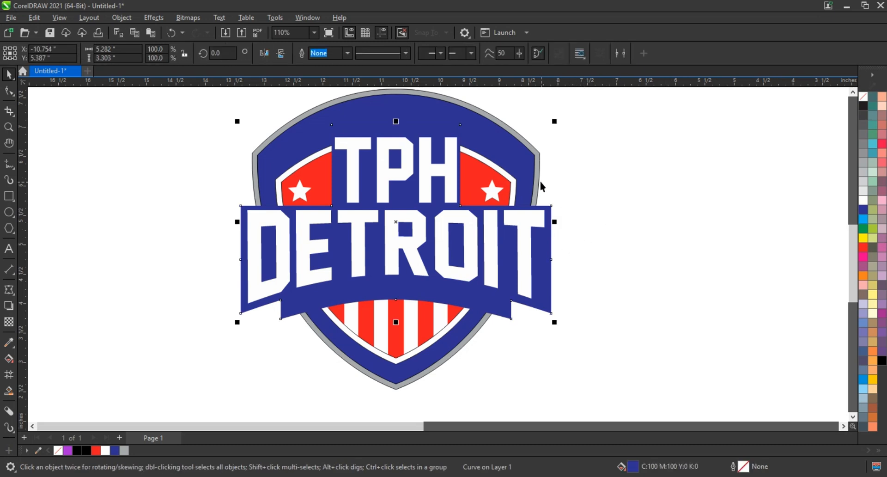
{"action": "left_click", "coordinate": [531, 157], "text": "shift"}
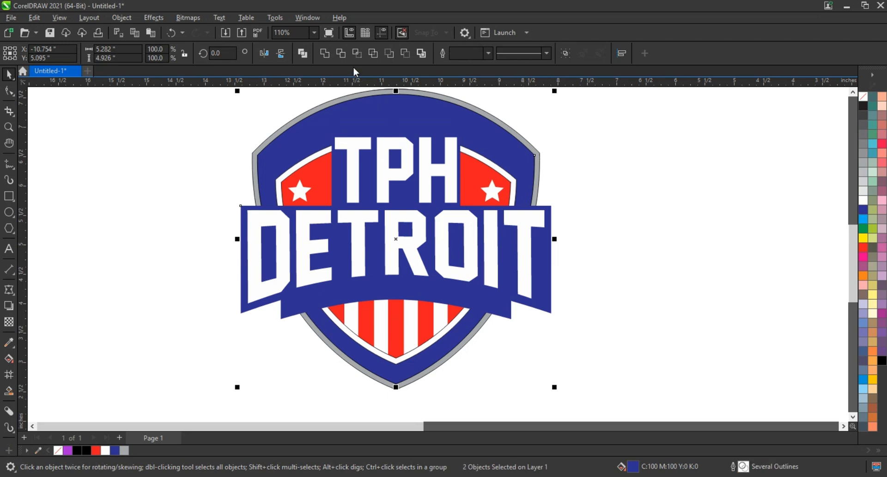
{"action": "left_click", "coordinate": [329, 55]}
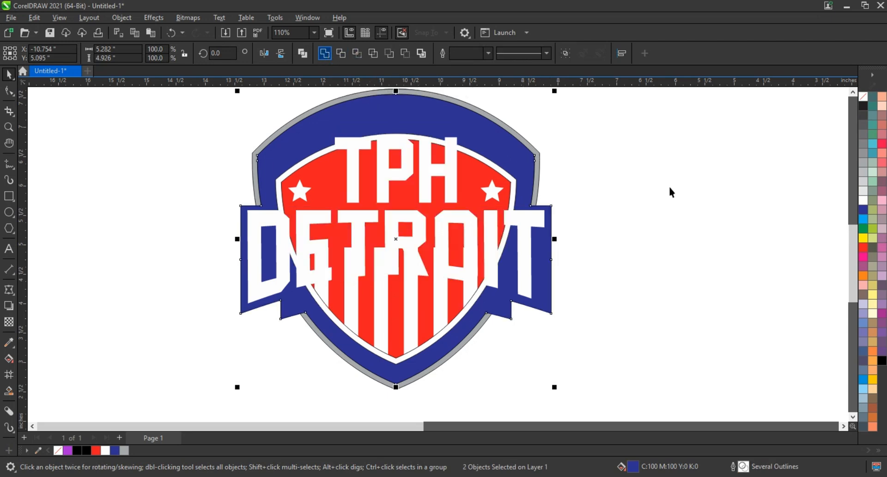
{"action": "left_click", "coordinate": [671, 192]}
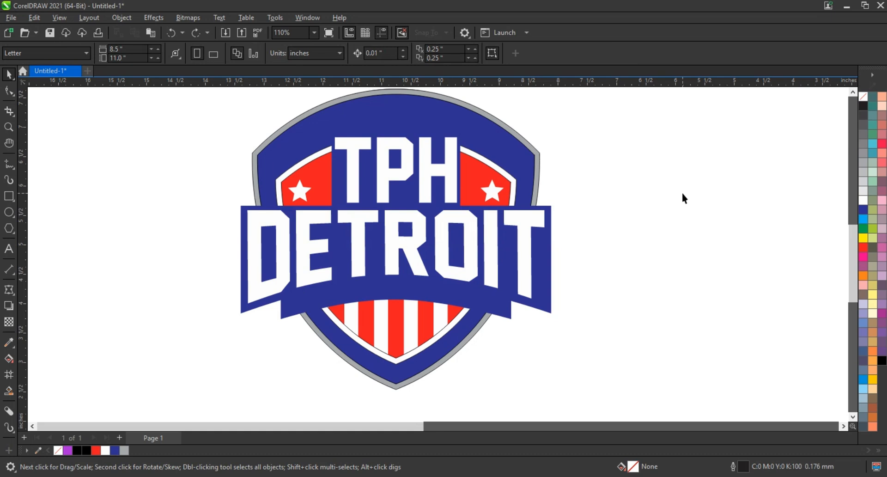
Add bold 'YOUTH HOCKEY' text, enlarge it slightly and centre it on the banner below DETROIT.
{"action": "left_click", "coordinate": [9, 249]}
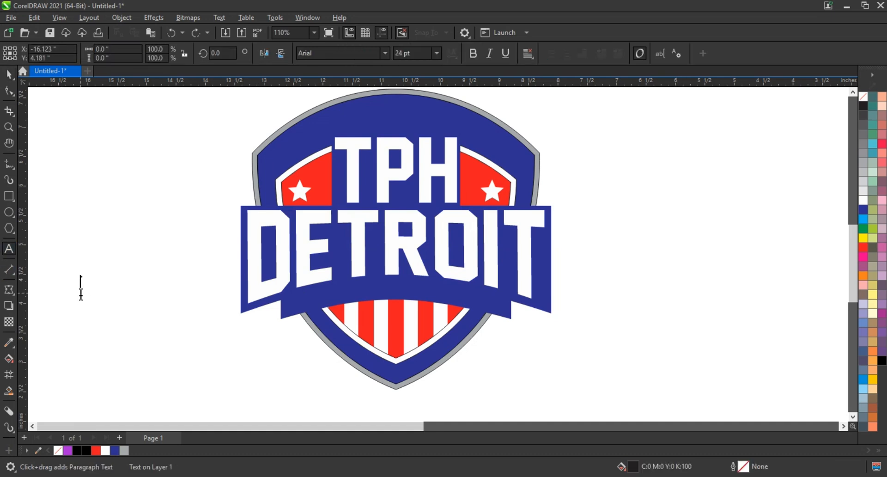
{"action": "type", "text": "OUTH "}
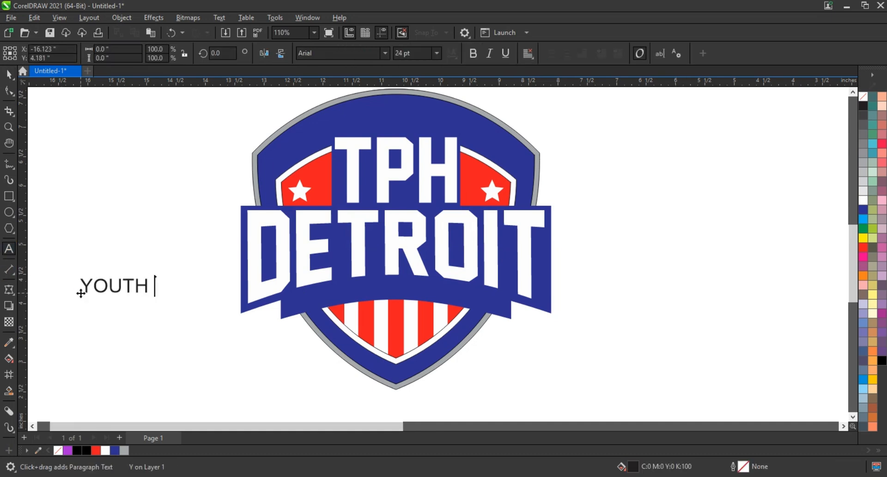
{"action": "type", "text": "HOCKEY"}
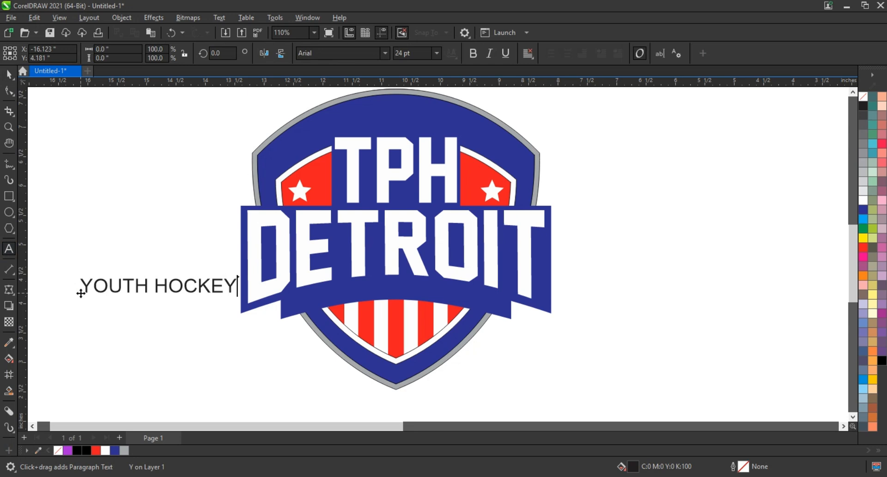
{"action": "left_click", "coordinate": [6, 73]}
{"action": "key", "text": "ctrl+b"}
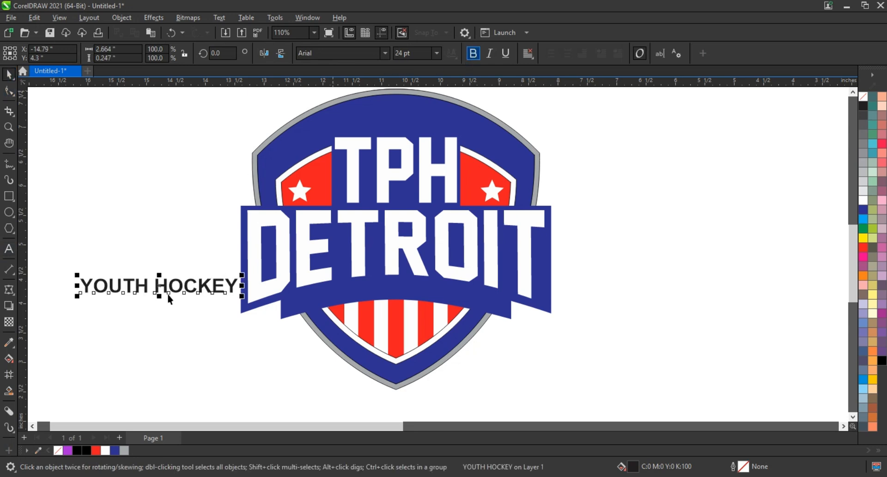
{"action": "left_click_drag", "start_coordinate": [287, 312], "coordinate": [390, 301]}
{"action": "left_click_drag", "start_coordinate": [462, 311], "coordinate": [477, 316]}
{"action": "left_click", "coordinate": [501, 308], "text": "shift"}
{"action": "key", "text": "c"}
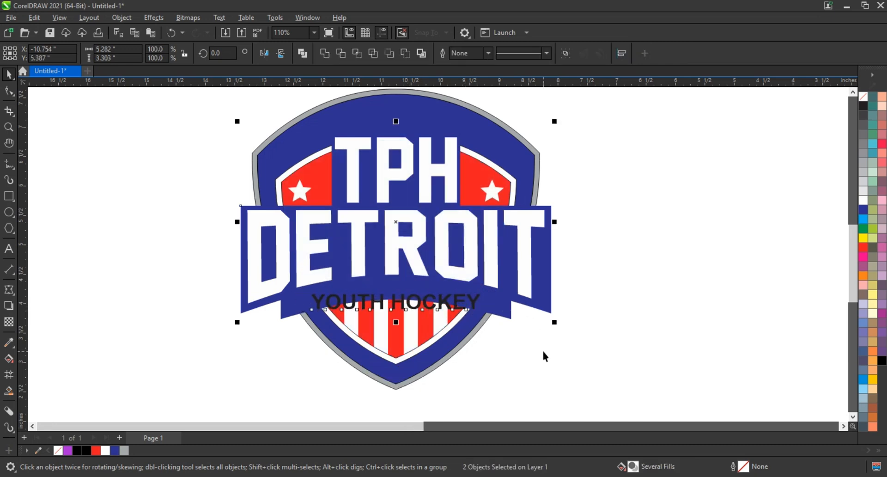
{"action": "left_click", "coordinate": [543, 352]}
{"action": "left_click", "coordinate": [9, 212]}
Fit YOUTH HOCKEY to a wide ellipse path, break it apart and delete the ellipse.
{"action": "left_click_drag", "start_coordinate": [513, 380], "coordinate": [266, 289]}
{"action": "key", "text": "space"}
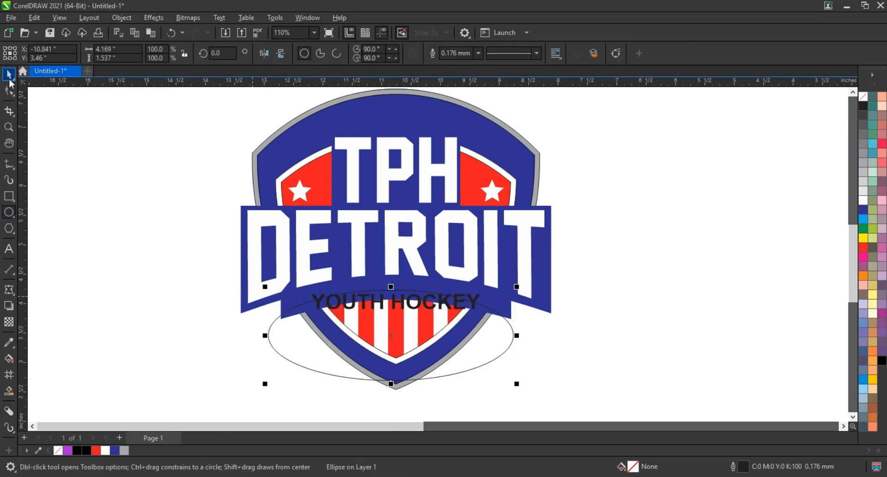
{"action": "left_click", "coordinate": [346, 306], "text": "shift"}
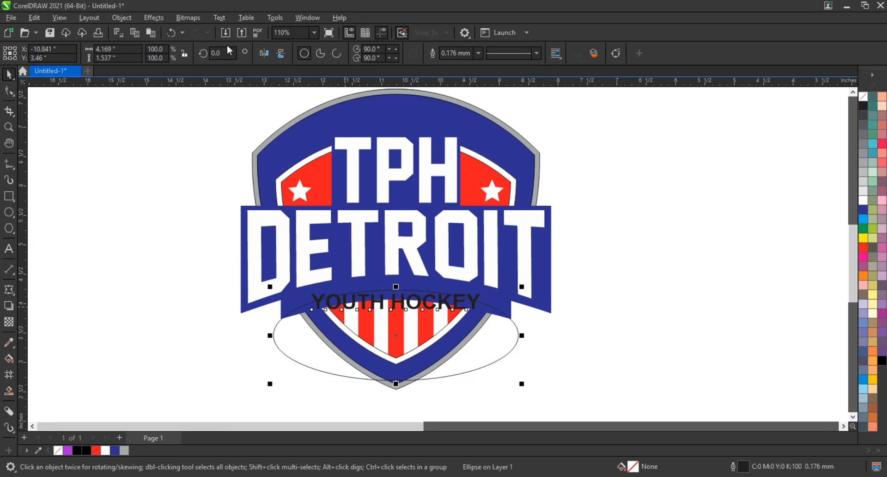
{"action": "left_click", "coordinate": [219, 18]}
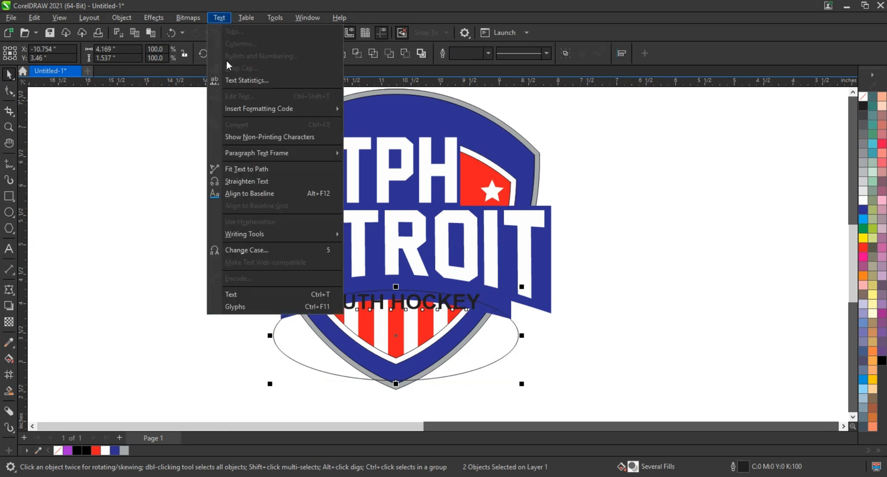
{"action": "left_click", "coordinate": [256, 174]}
{"action": "left_click", "coordinate": [122, 17]}
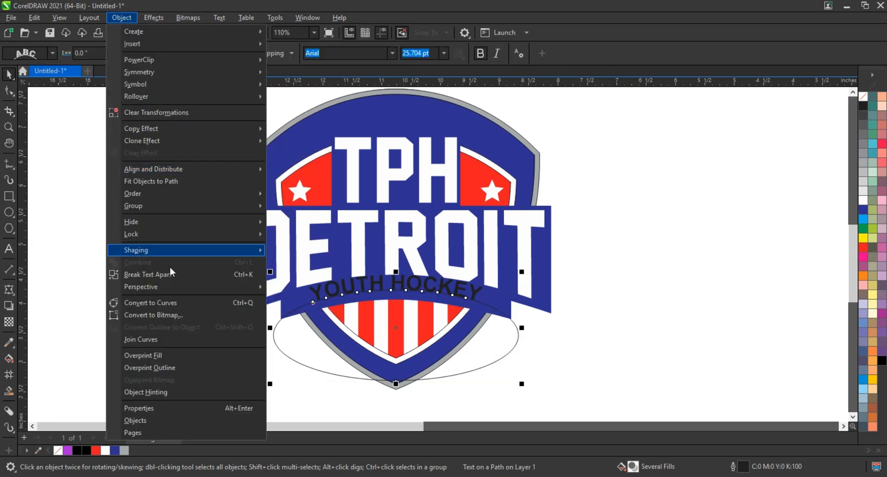
{"action": "left_click", "coordinate": [173, 274]}
{"action": "left_click", "coordinate": [306, 365]}
{"action": "key", "text": "Delete"}
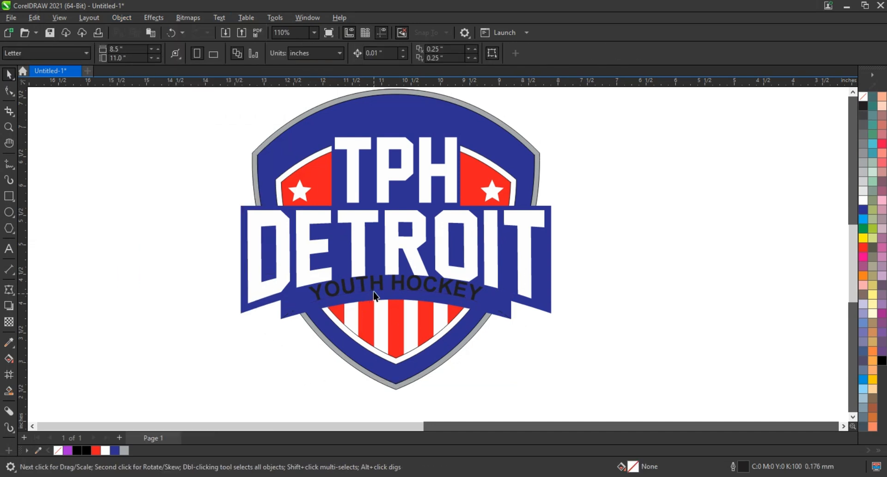
Nudge the curved YOUTH HOCKEY text down, convert it to curves and fill it red.
{"action": "left_click", "coordinate": [373, 295]}
{"action": "left_click_drag", "start_coordinate": [371, 290], "coordinate": [371, 294]}
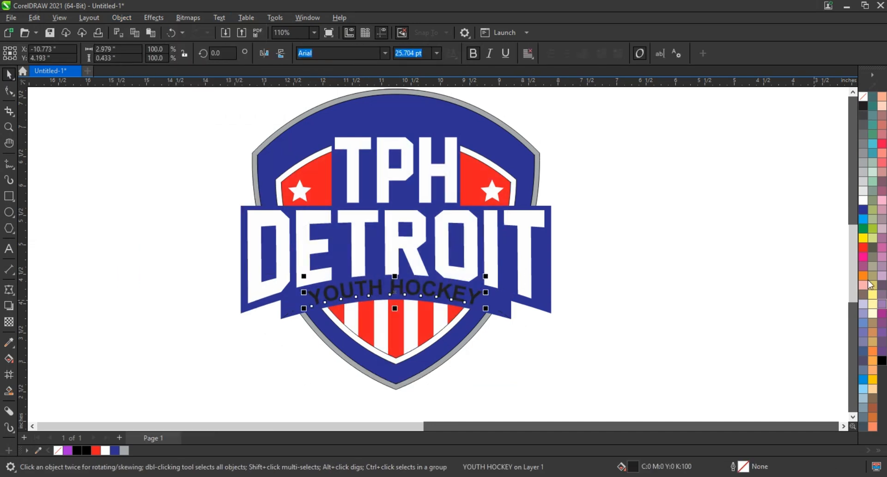
{"action": "key", "text": "ctrl+q"}
{"action": "left_click", "coordinate": [863, 247]}
{"action": "left_click", "coordinate": [504, 313]}
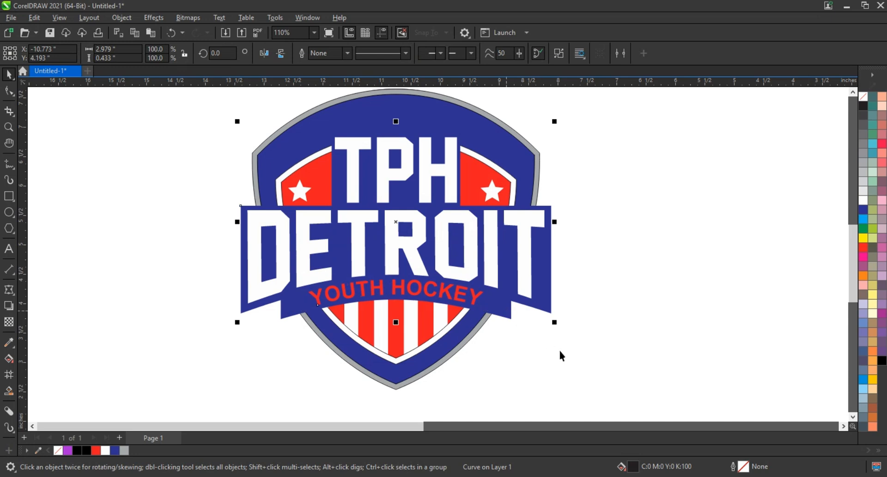
{"action": "left_click", "coordinate": [560, 351]}
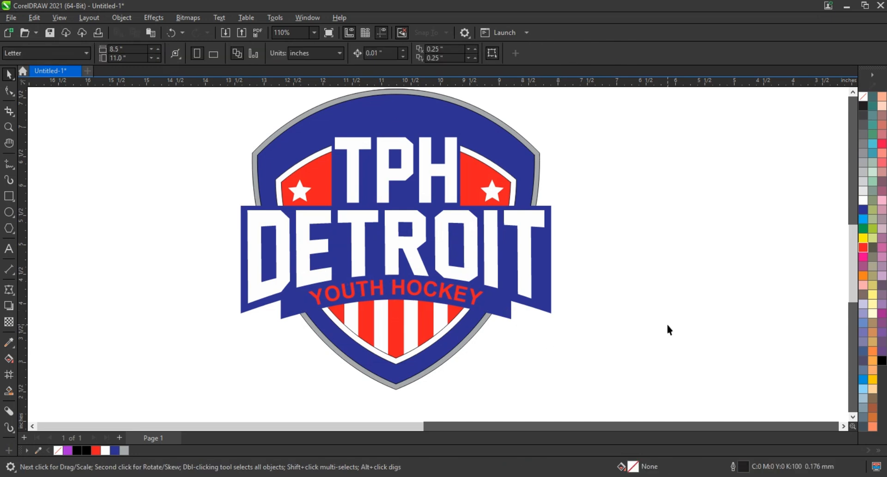
Remove the red striped inner shield's outline, then select the blue DETROIT banner.
{"action": "left_click", "coordinate": [399, 359]}
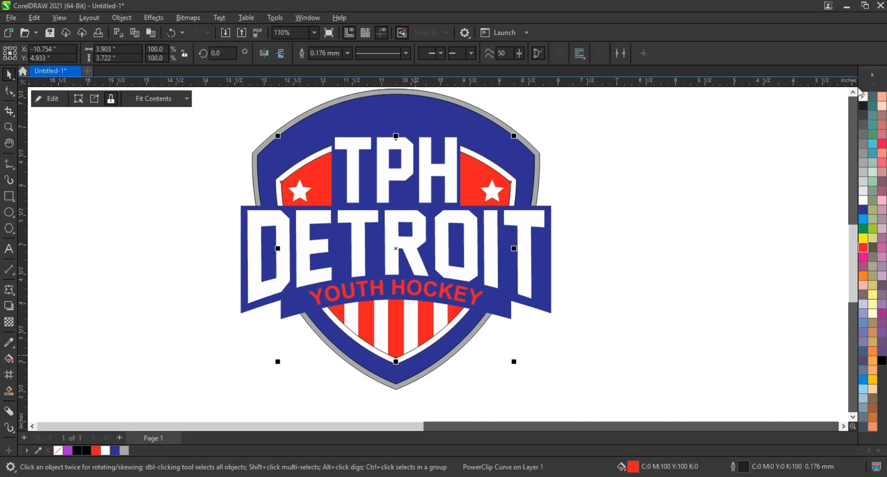
{"action": "right_click", "coordinate": [861, 103]}
{"action": "left_click", "coordinate": [856, 105]}
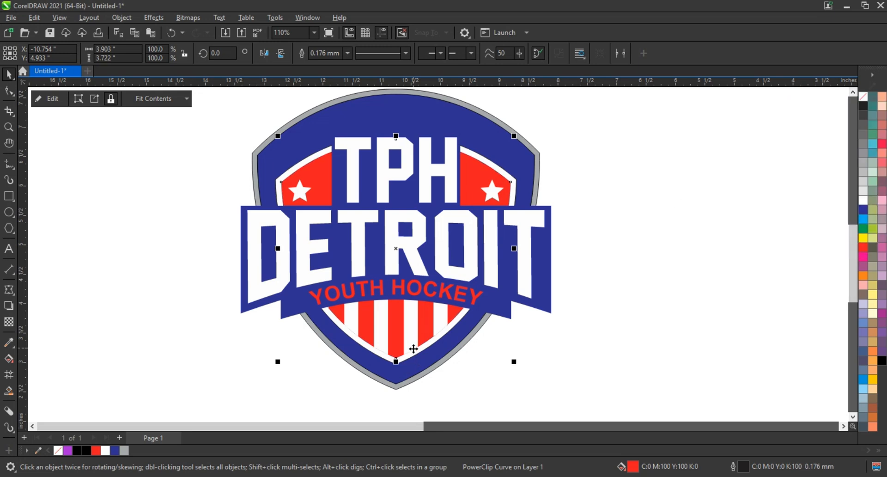
{"action": "left_click", "coordinate": [414, 350]}
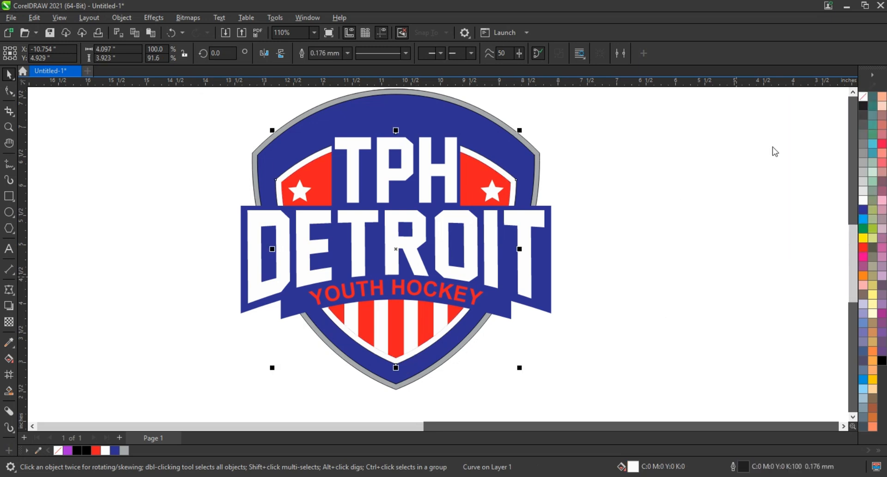
{"action": "left_click", "coordinate": [556, 188]}
{"action": "left_click", "coordinate": [550, 212]}
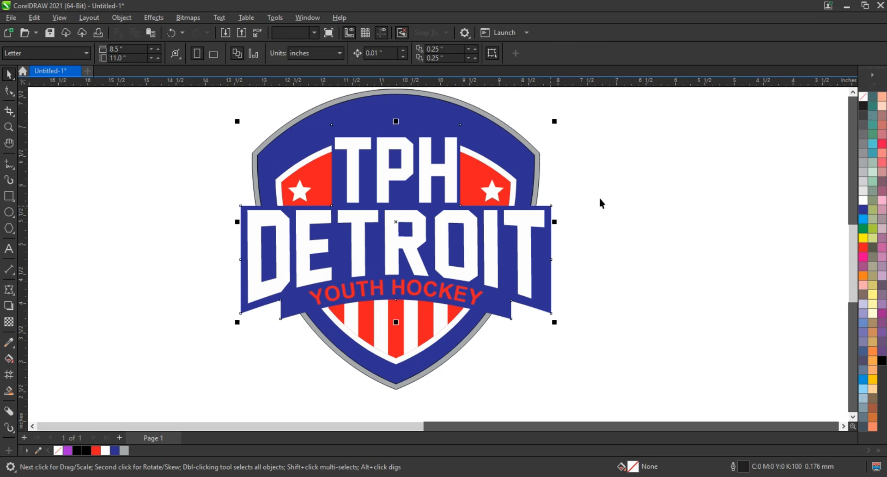
Add an outward contour around the banner and break the contour apart.
{"action": "left_click", "coordinate": [12, 297]}
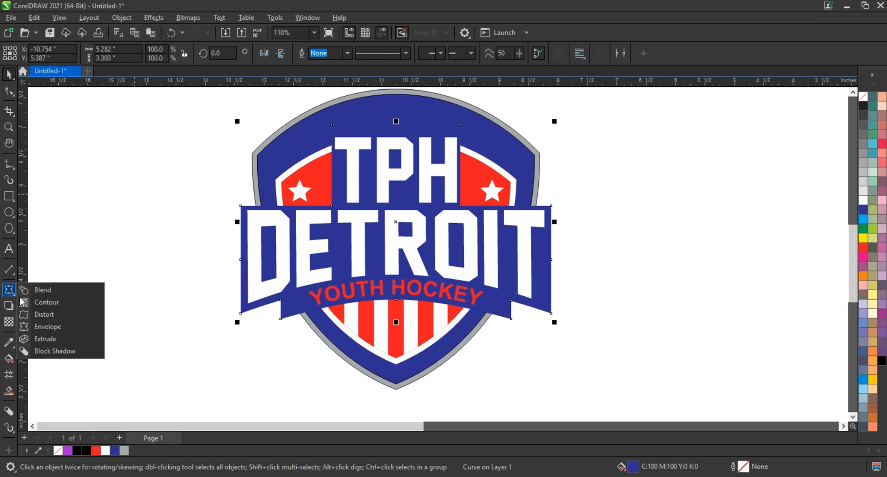
{"action": "left_click", "coordinate": [35, 302]}
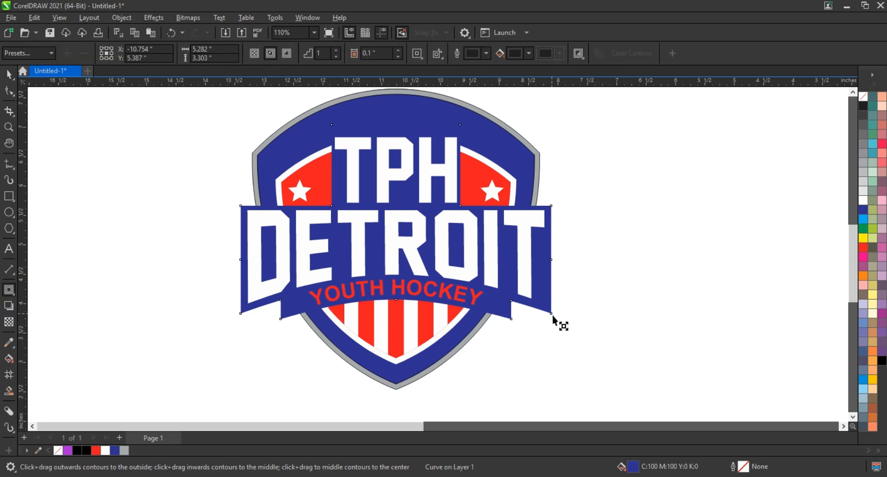
{"action": "left_click_drag", "start_coordinate": [552, 315], "coordinate": [556, 323]}
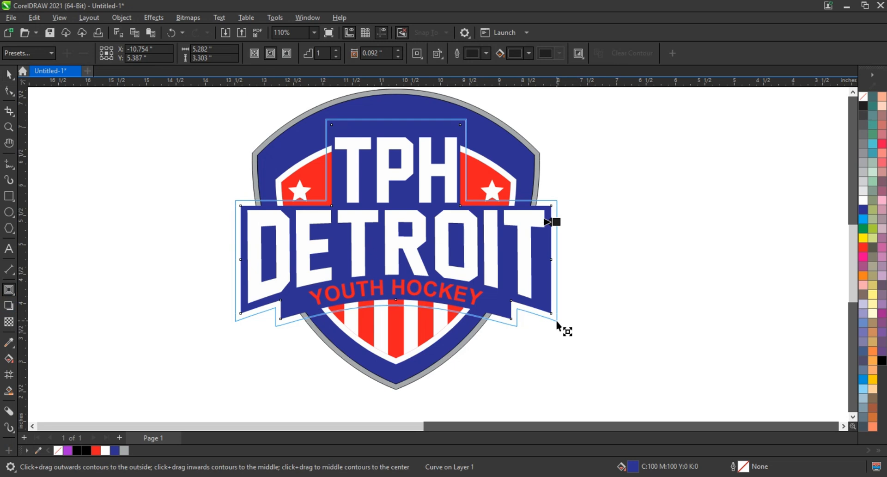
{"action": "left_click_drag", "start_coordinate": [557, 323], "coordinate": [557, 324]}
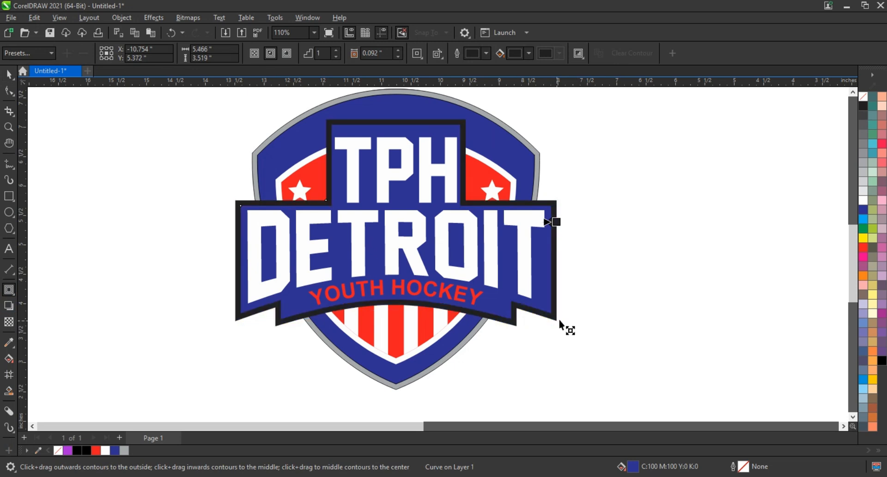
{"action": "left_click", "coordinate": [8, 75]}
{"action": "left_click", "coordinate": [154, 17]}
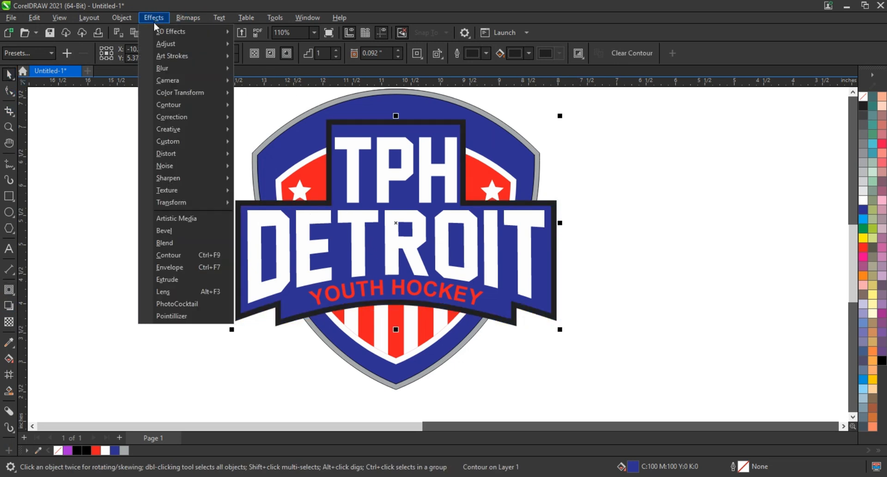
{"action": "mouse_move", "coordinate": [122, 22]}
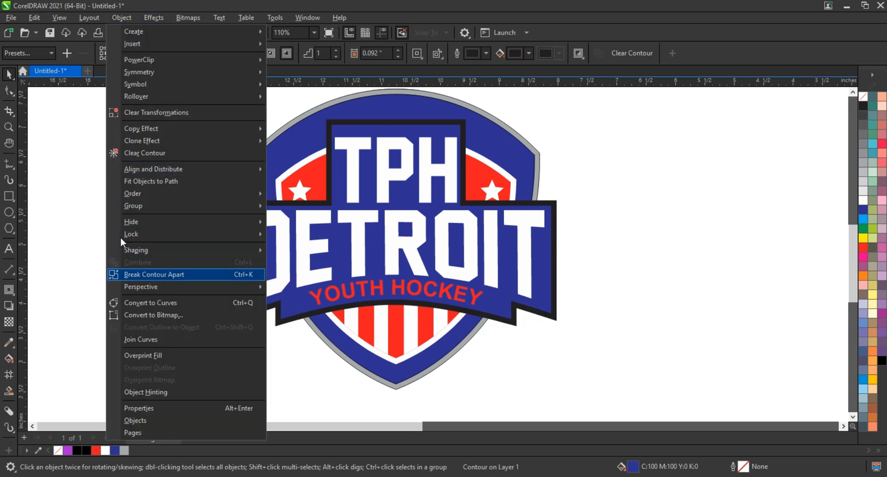
{"action": "left_click", "coordinate": [138, 274]}
Send the banner contour behind, fill it light grey and weld it to the grey shield outline.
{"action": "left_click", "coordinate": [238, 204]}
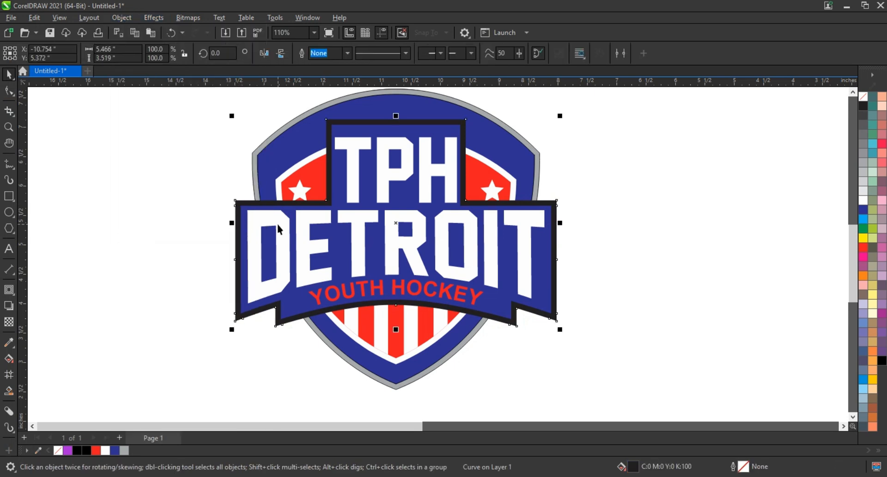
{"action": "key", "text": "shift+Page_Down"}
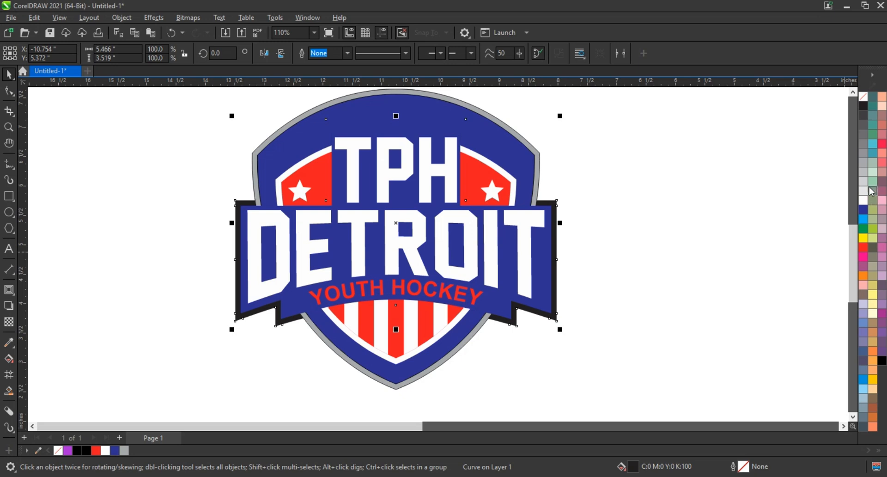
{"action": "left_click", "coordinate": [862, 172]}
{"action": "left_click", "coordinate": [539, 155], "text": "shift"}
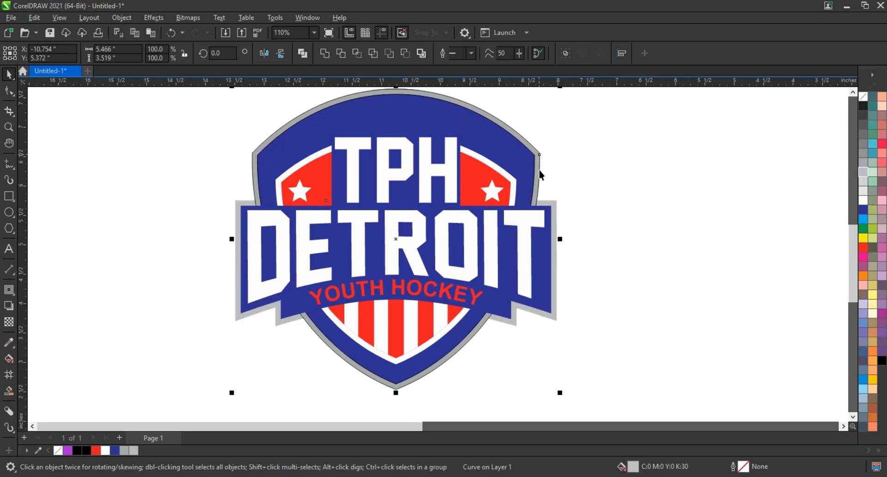
{"action": "left_click", "coordinate": [325, 53]}
{"action": "left_click", "coordinate": [631, 174]}
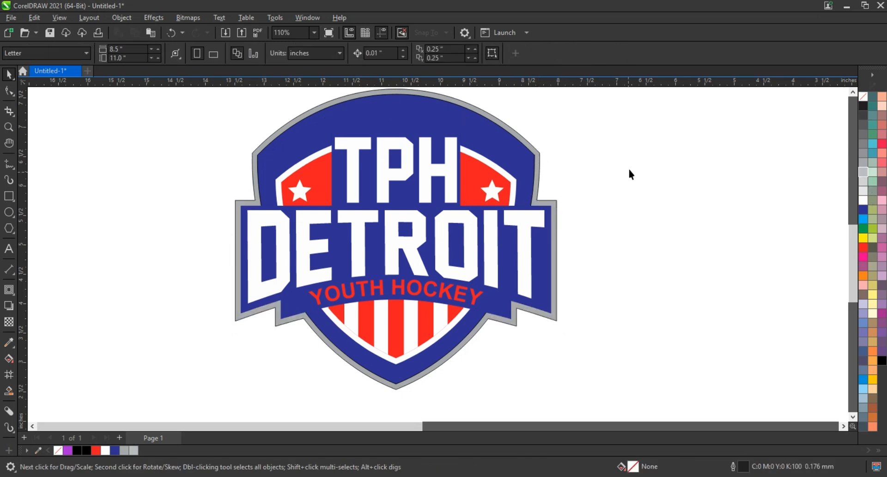
{"action": "scroll", "coordinate": [85, 281], "scroll_direction": "down", "scroll_amount": 1}
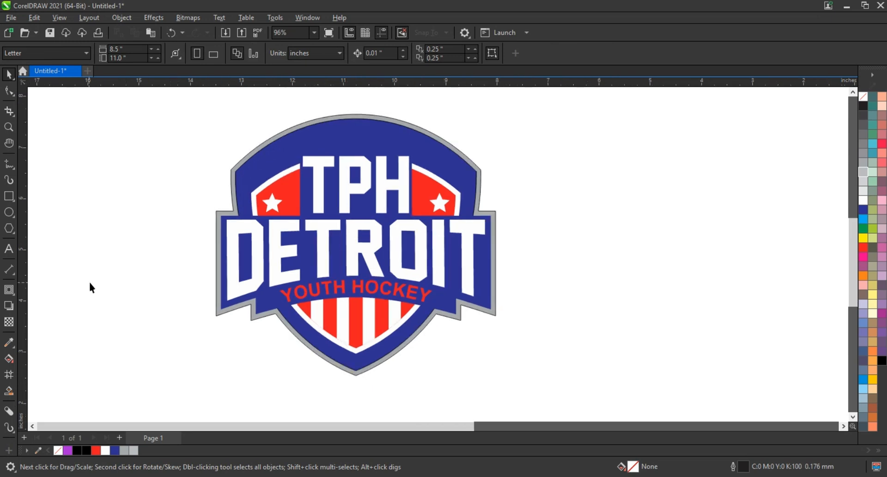
Place a copy of the left white star on top of the shield's arch and fill it black.
{"action": "left_click", "coordinate": [9, 126]}
{"action": "left_click_drag", "start_coordinate": [178, 119], "coordinate": [636, 276]}
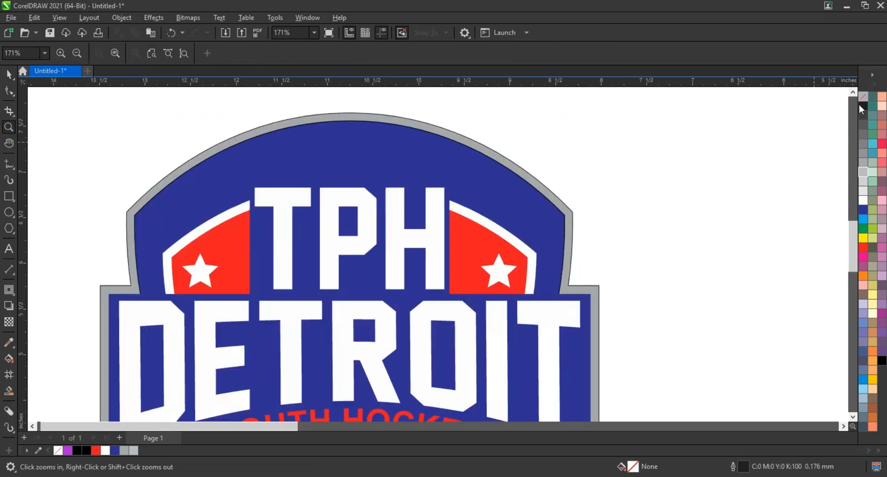
{"action": "left_click", "coordinate": [853, 93]}
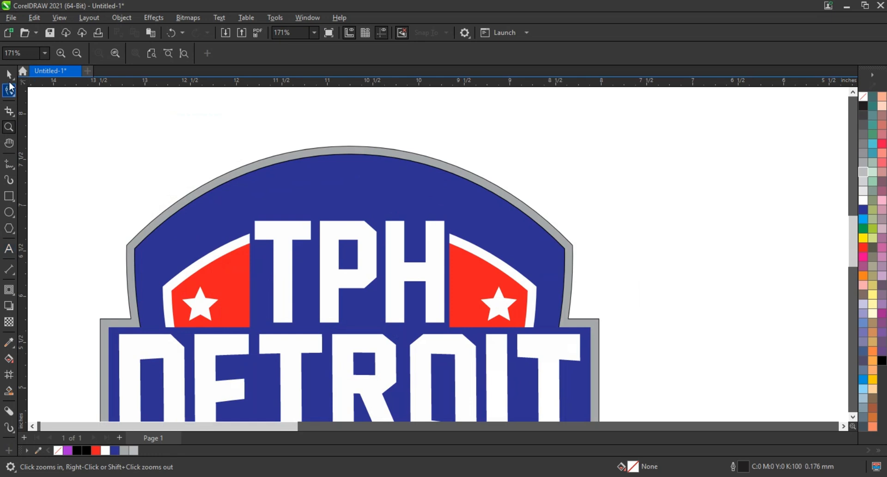
{"action": "left_click", "coordinate": [9, 75]}
{"action": "left_click", "coordinate": [190, 297]}
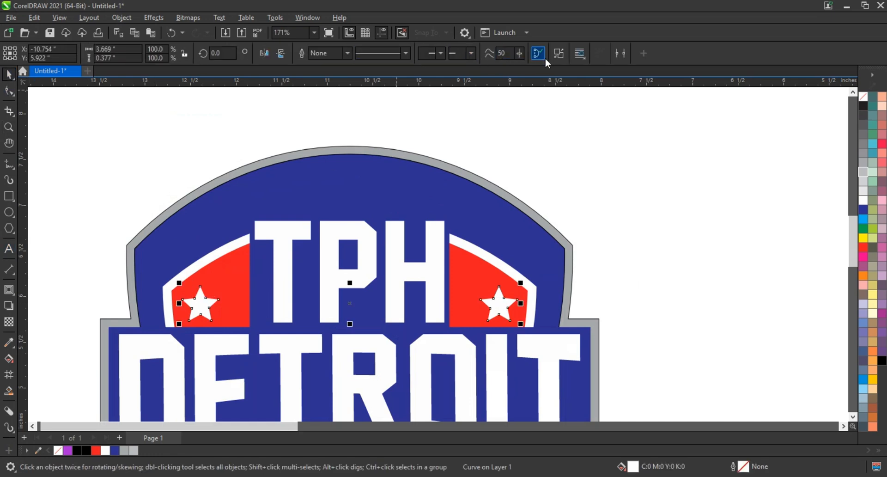
{"action": "left_click", "coordinate": [541, 128]}
{"action": "left_click_drag", "start_coordinate": [199, 310], "coordinate": [349, 157]}
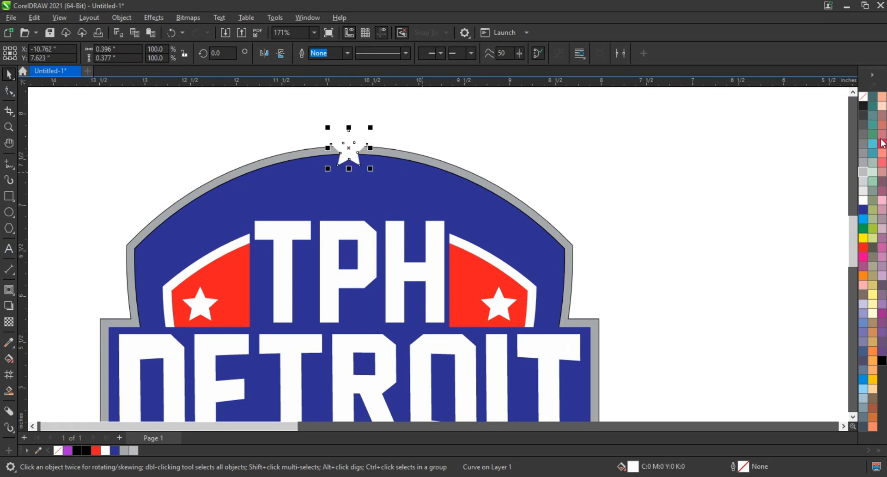
{"action": "left_click", "coordinate": [862, 106]}
Pull the star's top point up into a spire and enlarge it to about 123%.
{"action": "scroll", "coordinate": [35, 128], "scroll_direction": "up", "scroll_amount": 2}
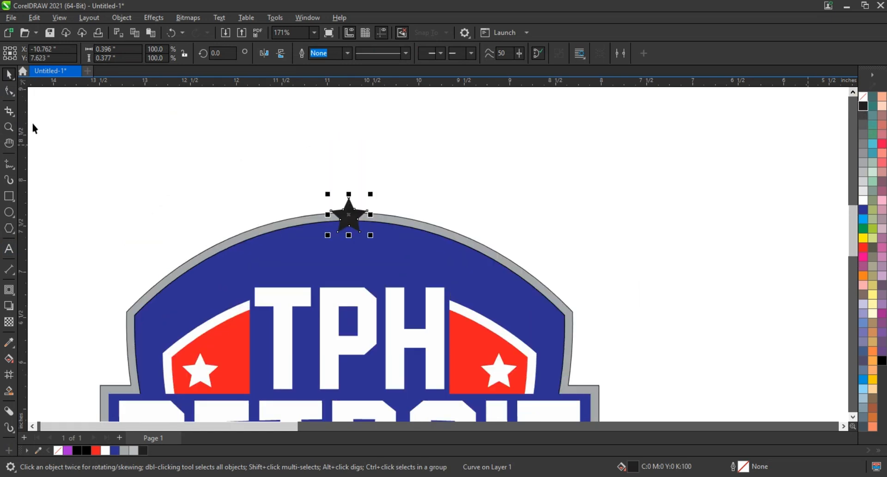
{"action": "left_click", "coordinate": [15, 91]}
{"action": "left_click_drag", "start_coordinate": [351, 199], "coordinate": [350, 166]}
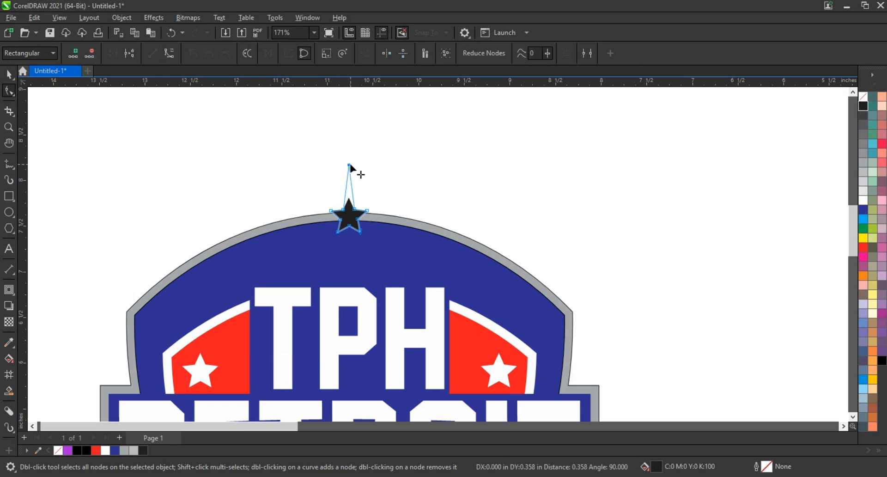
{"action": "key", "text": "space"}
{"action": "left_click_drag", "start_coordinate": [370, 235], "coordinate": [379, 247]}
{"action": "left_click", "coordinate": [371, 255], "text": "shift"}
{"action": "left_click", "coordinate": [458, 200]}
{"action": "left_click", "coordinate": [356, 223]}
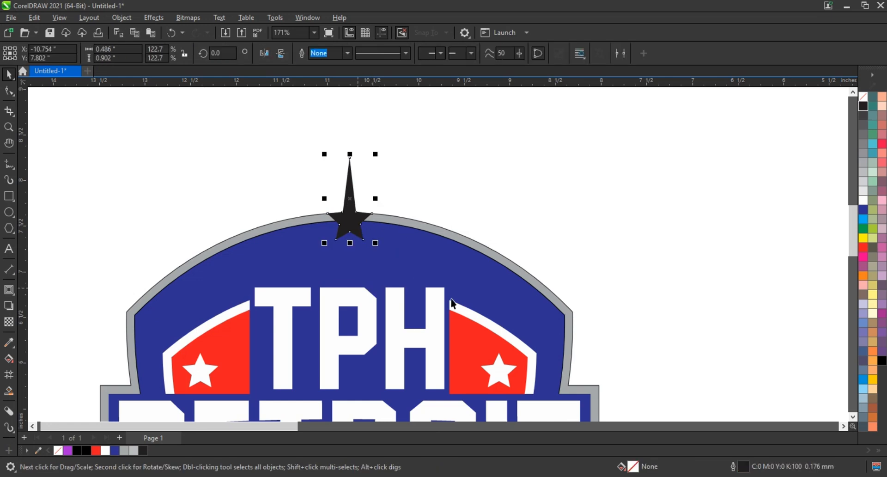
Add an outward contour around the spire star.
{"action": "left_click", "coordinate": [9, 289]}
{"action": "left_click_drag", "start_coordinate": [377, 222], "coordinate": [386, 214]}
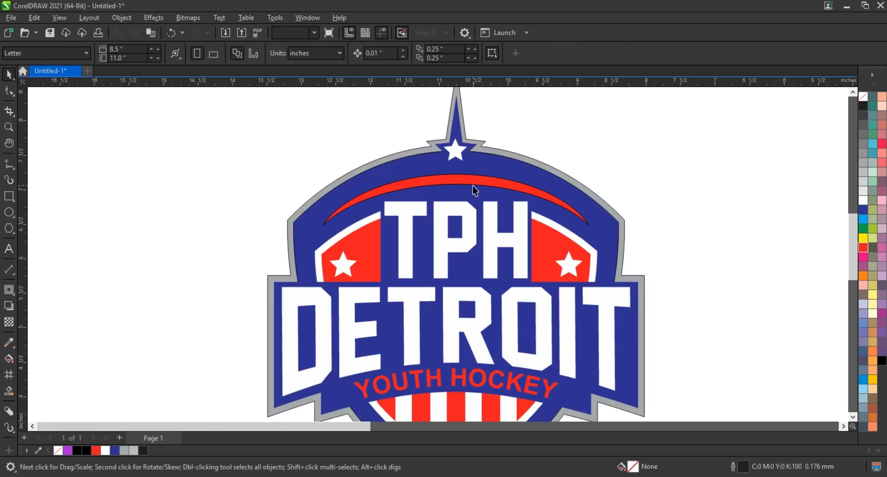
{"action": "left_click", "coordinate": [471, 185]}
{"action": "scroll", "coordinate": [267, 212], "scroll_direction": "down", "scroll_amount": 5}
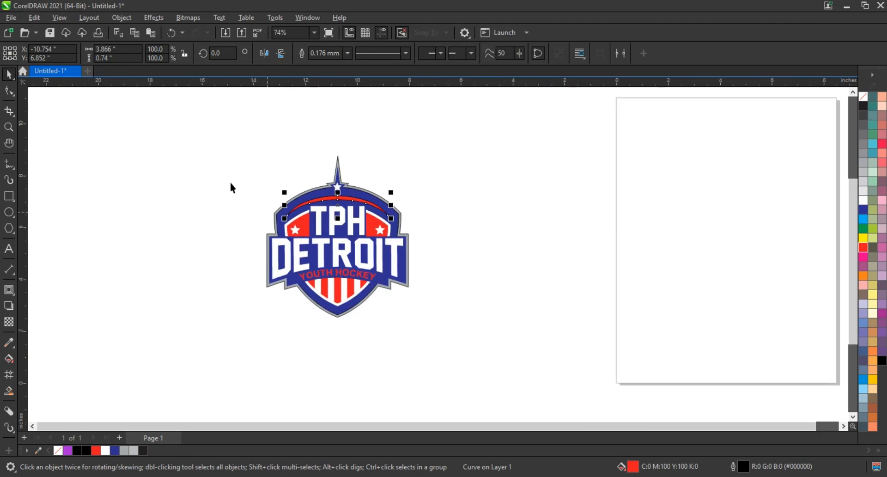
Remove the outlines from every object in the logo.
{"action": "left_click_drag", "start_coordinate": [202, 131], "coordinate": [430, 341]}
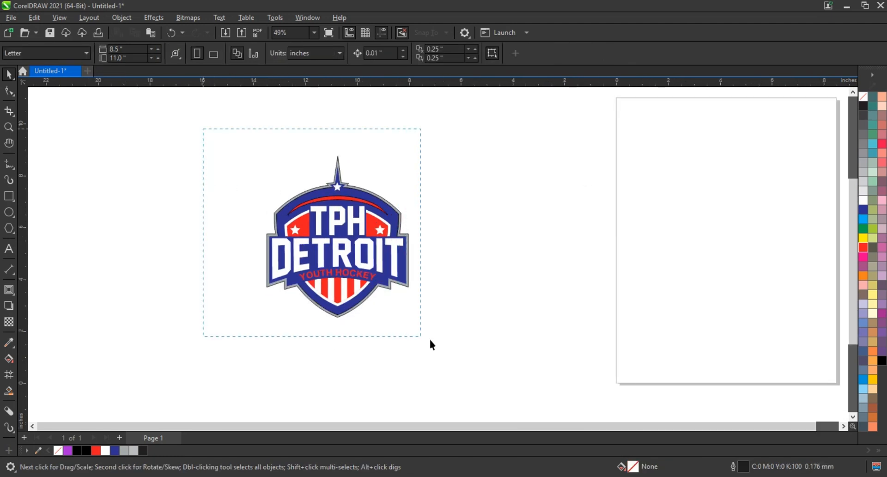
{"action": "right_click", "coordinate": [863, 97]}
{"action": "left_click", "coordinate": [849, 109]}
Zoom to fit the logo and draw an ellipse across its lower half.
{"action": "left_click_drag", "start_coordinate": [492, 127], "coordinate": [207, 321]}
{"action": "key", "text": "shift+F2"}
{"action": "left_click", "coordinate": [465, 298]}
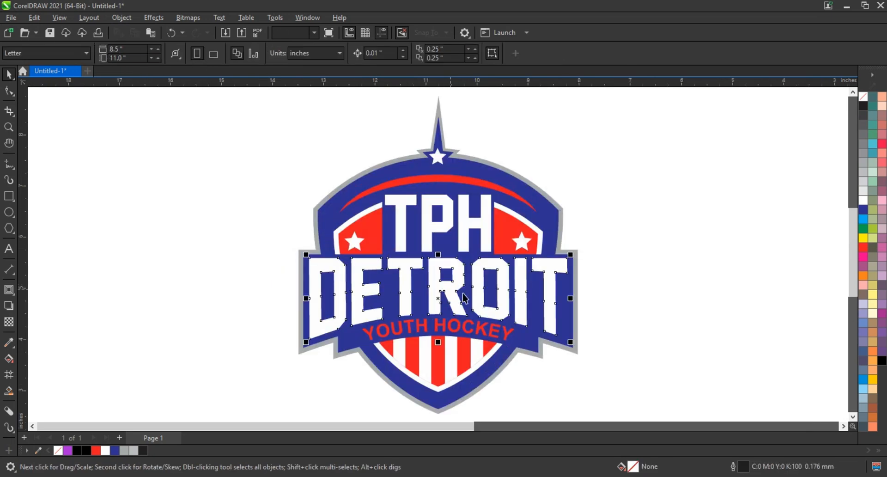
{"action": "left_click", "coordinate": [457, 235]}
{"action": "left_click_drag", "start_coordinate": [609, 386], "coordinate": [255, 286]}
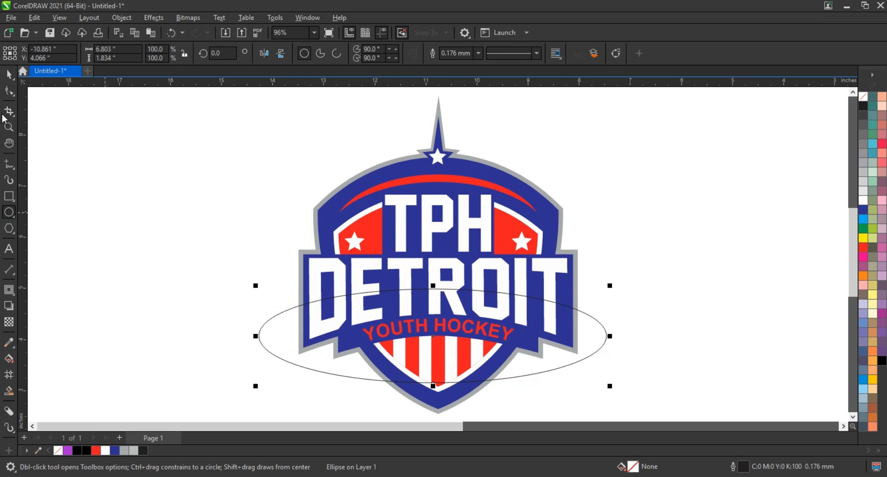
Fill the ellipse grey, remove its outline, and PowerClip it into the DETROIT letters.
{"action": "left_click", "coordinate": [9, 74]}
{"action": "left_click", "coordinate": [866, 176]}
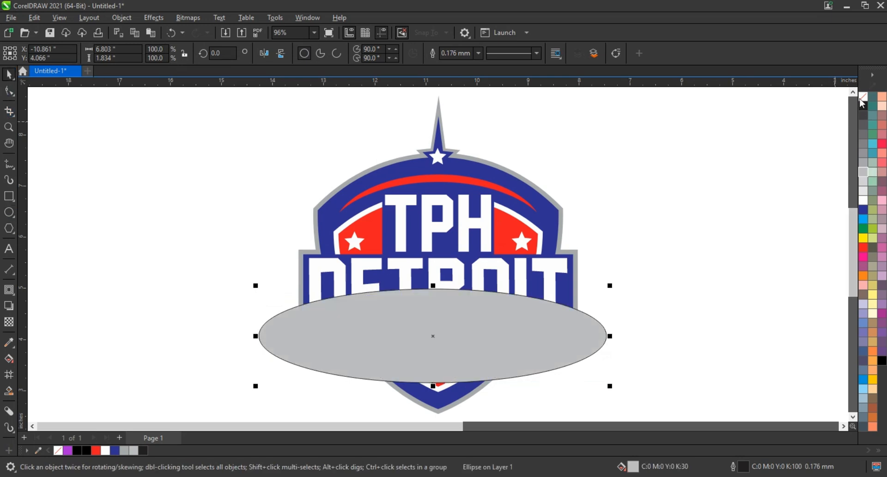
{"action": "right_click", "coordinate": [863, 97]}
{"action": "left_click", "coordinate": [855, 105]}
{"action": "left_click", "coordinate": [469, 264]}
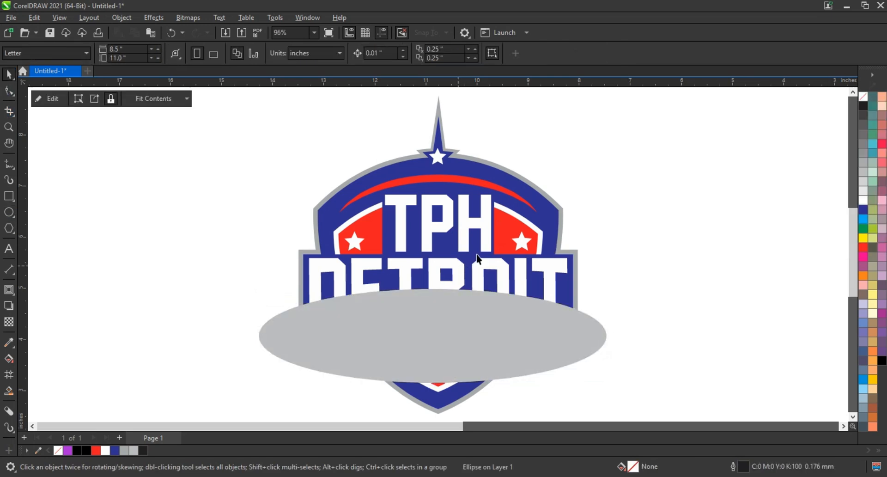
{"action": "left_click", "coordinate": [42, 225]}
Draw a light grey, outline-free rectangle over the lower TPH letters and PowerClip it inside them.
{"action": "left_click", "coordinate": [10, 197]}
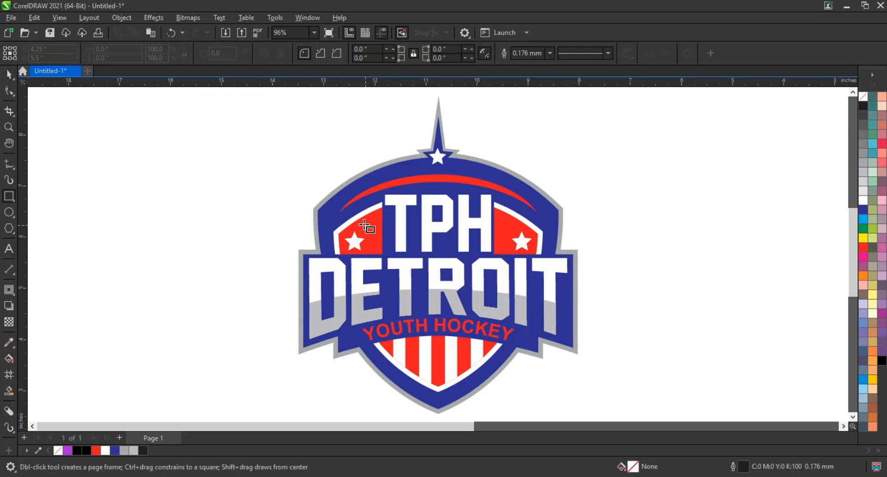
{"action": "left_click_drag", "start_coordinate": [360, 221], "coordinate": [522, 262]}
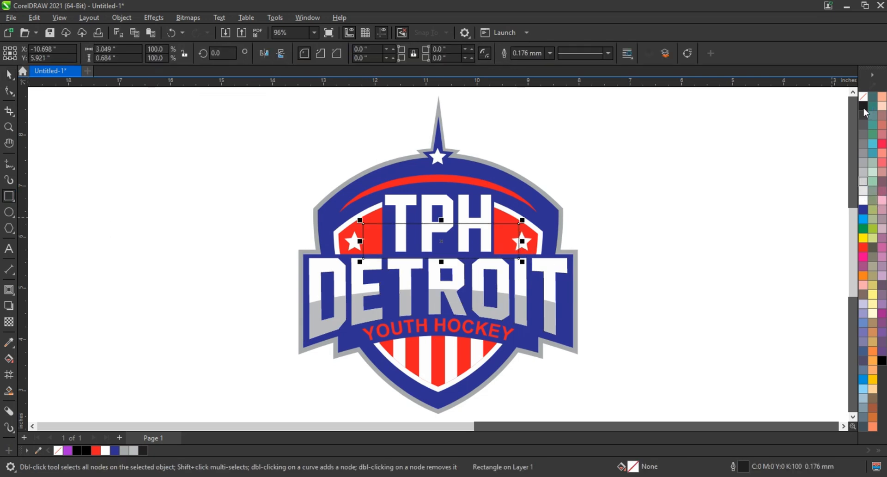
{"action": "left_click", "coordinate": [863, 181]}
{"action": "right_click", "coordinate": [863, 97]}
{"action": "left_click", "coordinate": [855, 101]}
{"action": "key", "text": "ctrl+1"}
{"action": "left_click", "coordinate": [463, 210]}
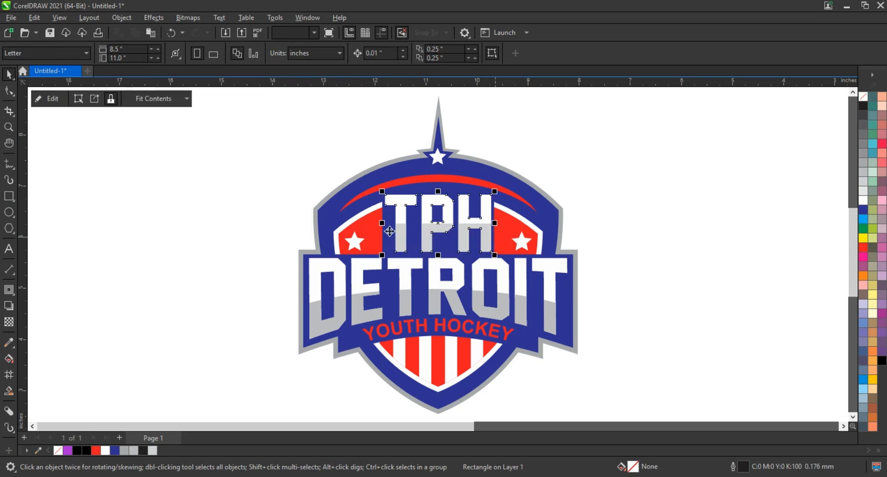
{"action": "left_click", "coordinate": [128, 260]}
{"action": "scroll", "coordinate": [128, 260], "scroll_direction": "down", "scroll_amount": 3}
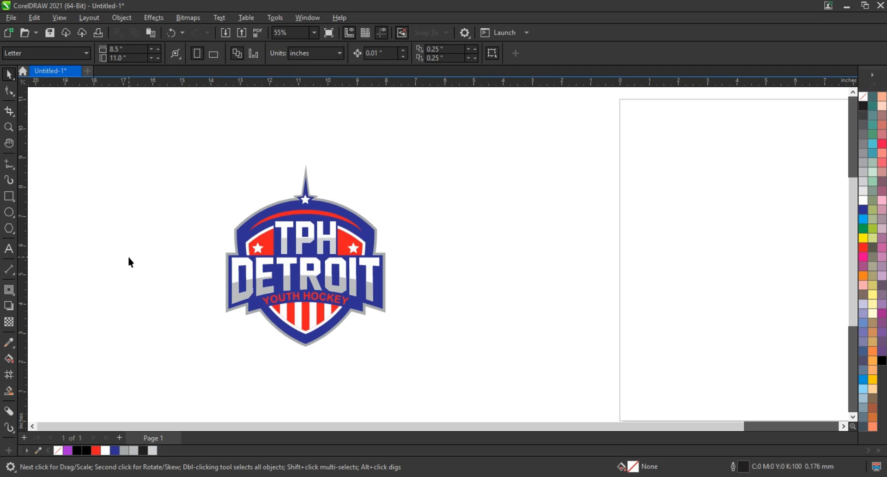
{"action": "scroll", "coordinate": [128, 262], "scroll_direction": "up", "scroll_amount": 3}
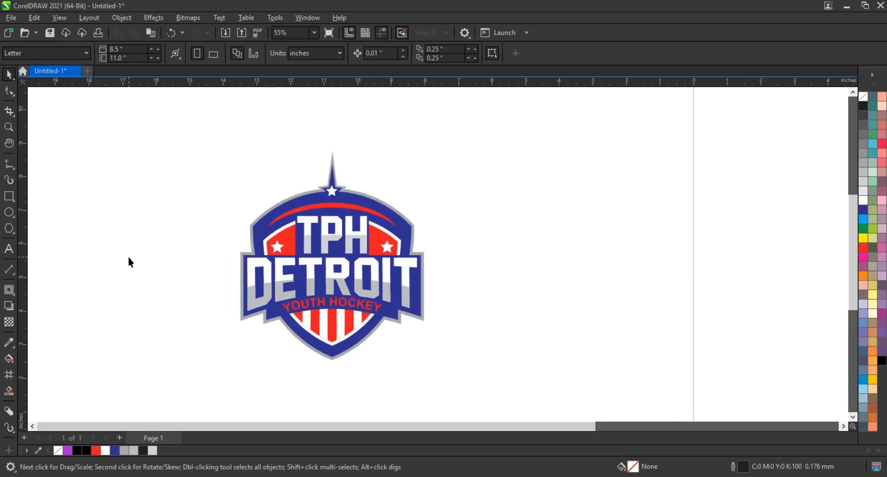